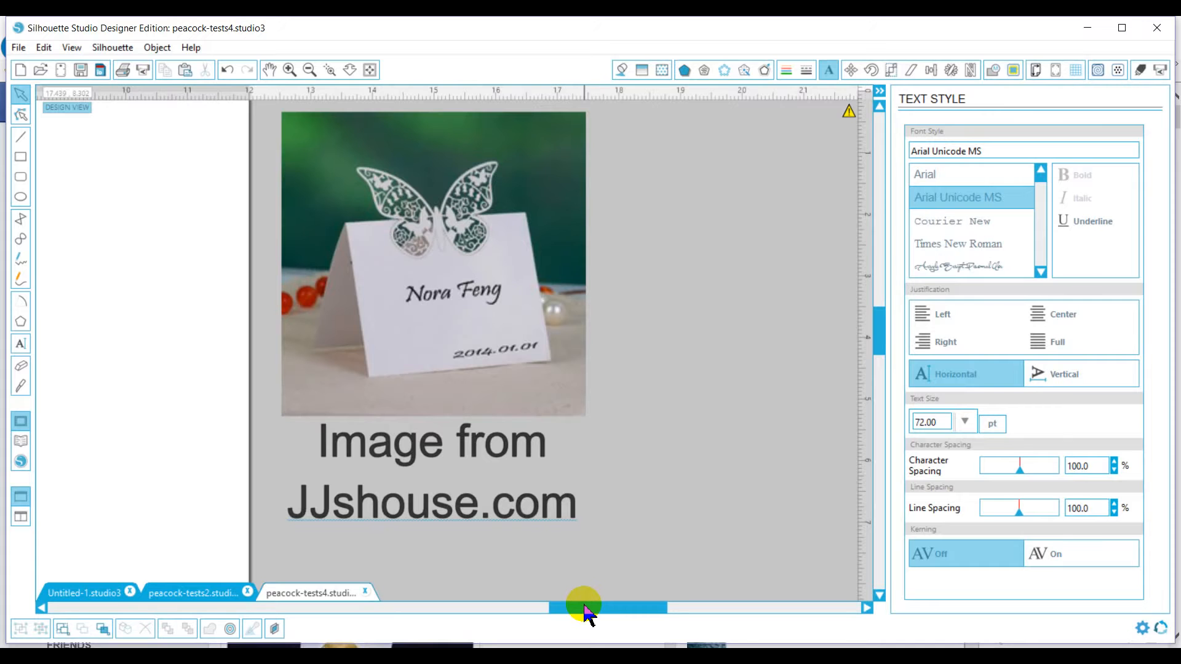
Create a rounded offset of 0.125 in around the peacock design.
{"action": "left_click_drag", "start_coordinate": [584, 609], "coordinate": [426, 608]}
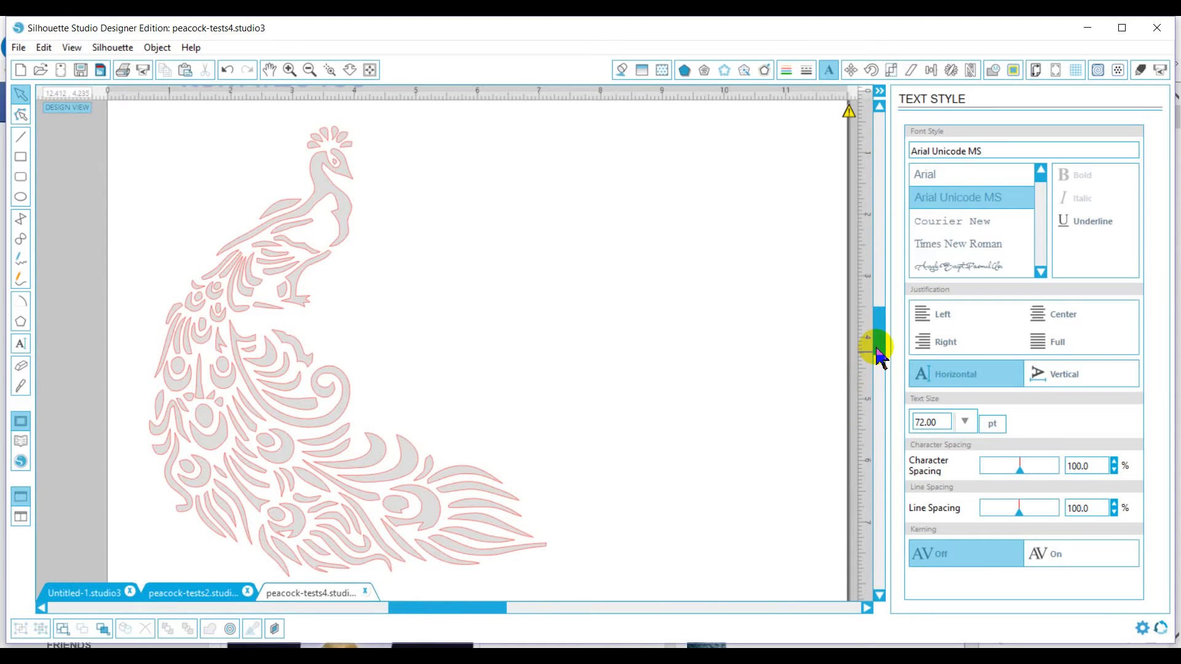
{"action": "left_click_drag", "start_coordinate": [876, 351], "coordinate": [878, 335]}
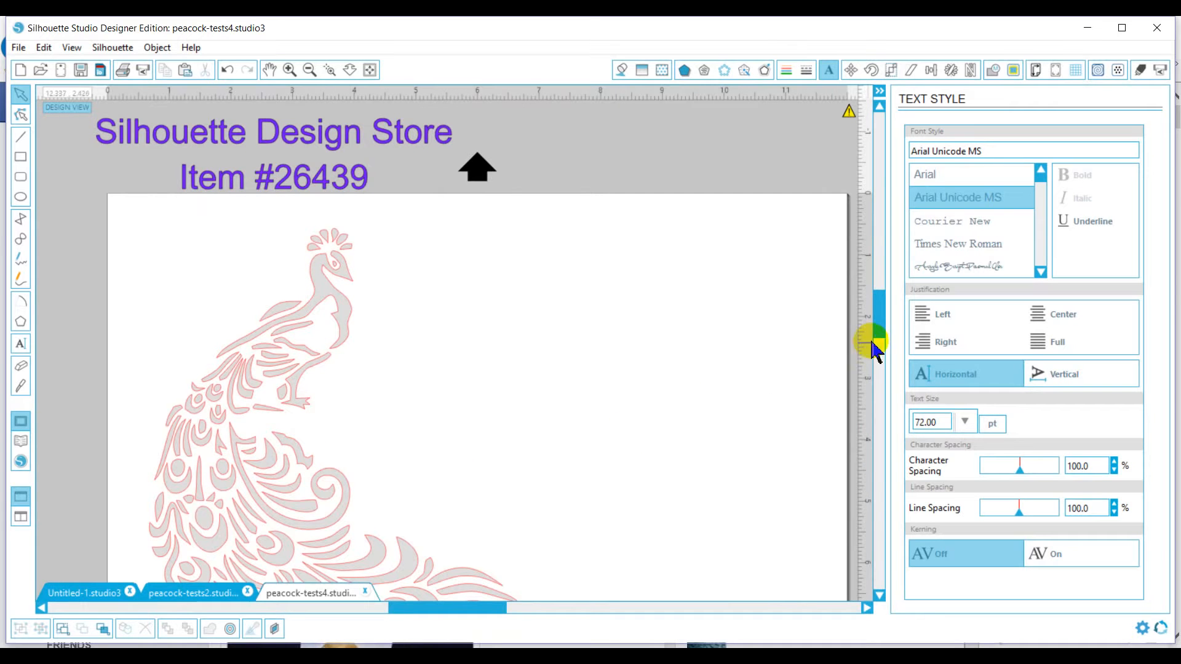
{"action": "left_click_drag", "start_coordinate": [883, 331], "coordinate": [884, 346]}
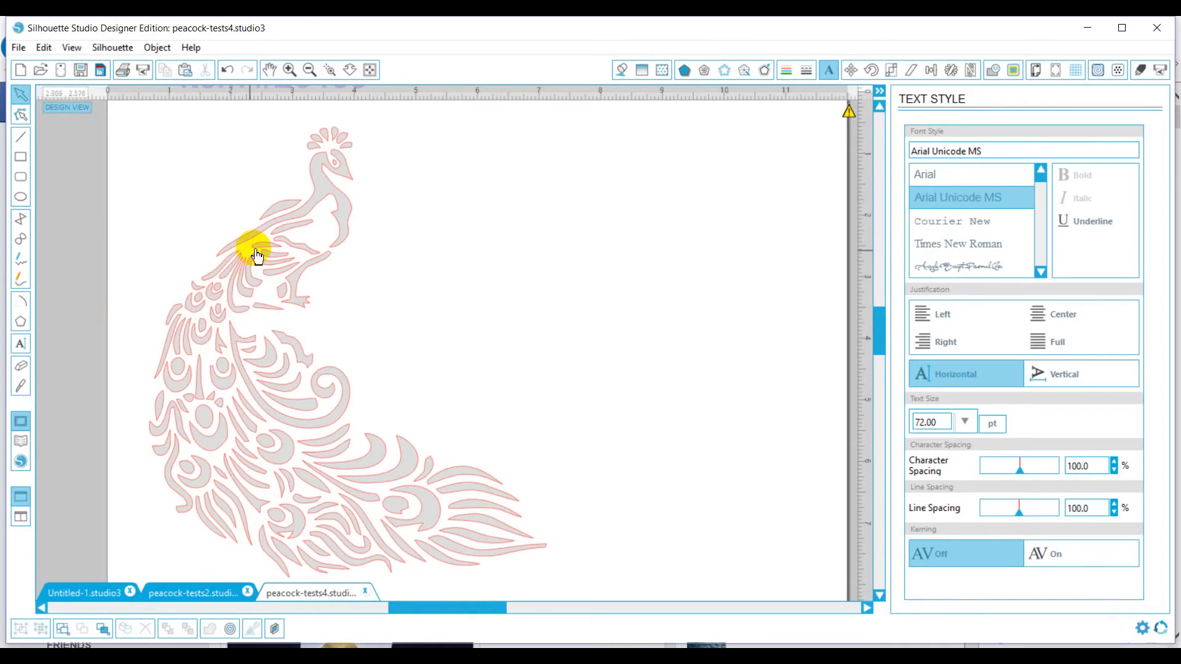
{"action": "left_click", "coordinate": [331, 198]}
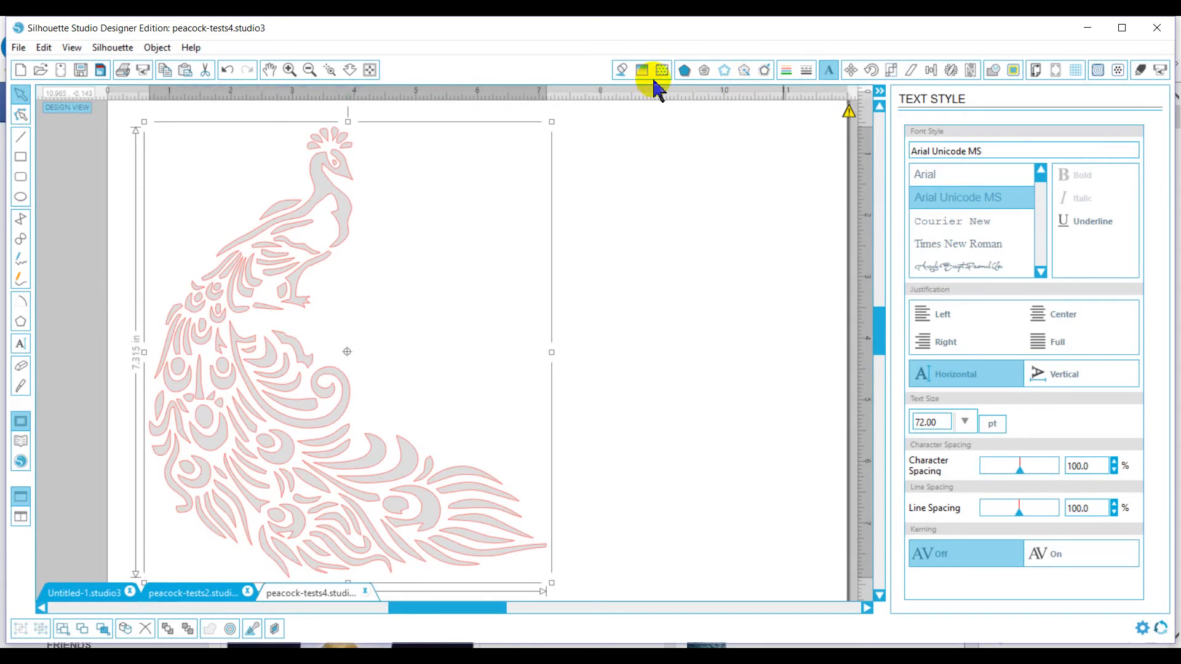
{"action": "left_click", "coordinate": [765, 71]}
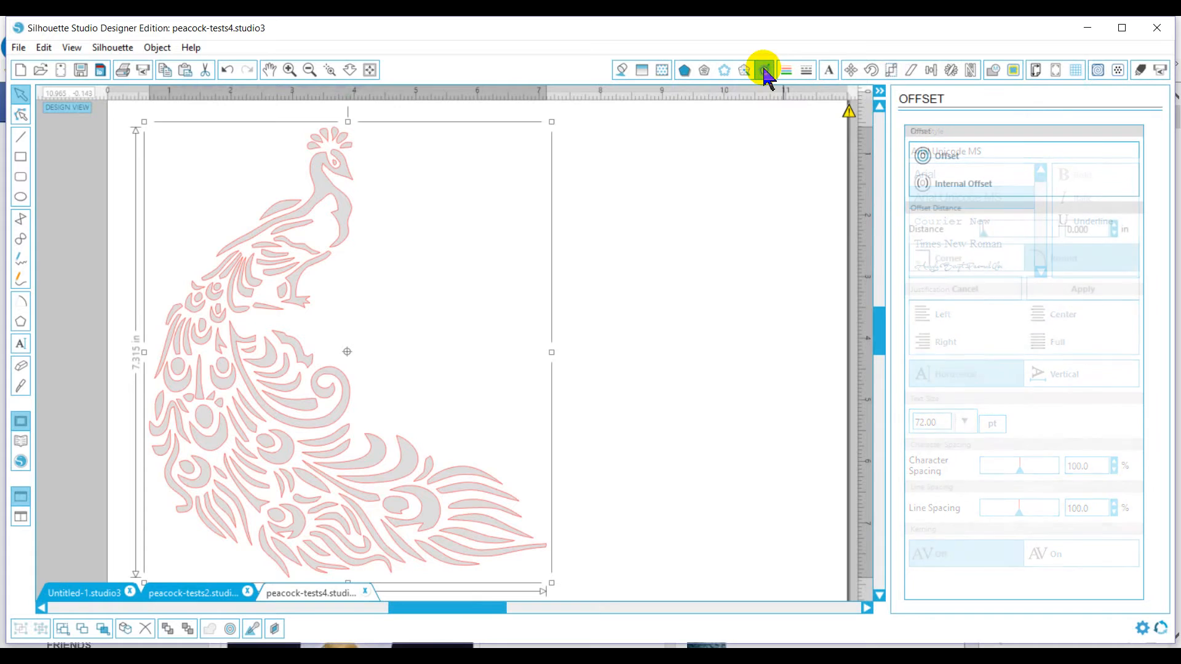
{"action": "left_click", "coordinate": [928, 159]}
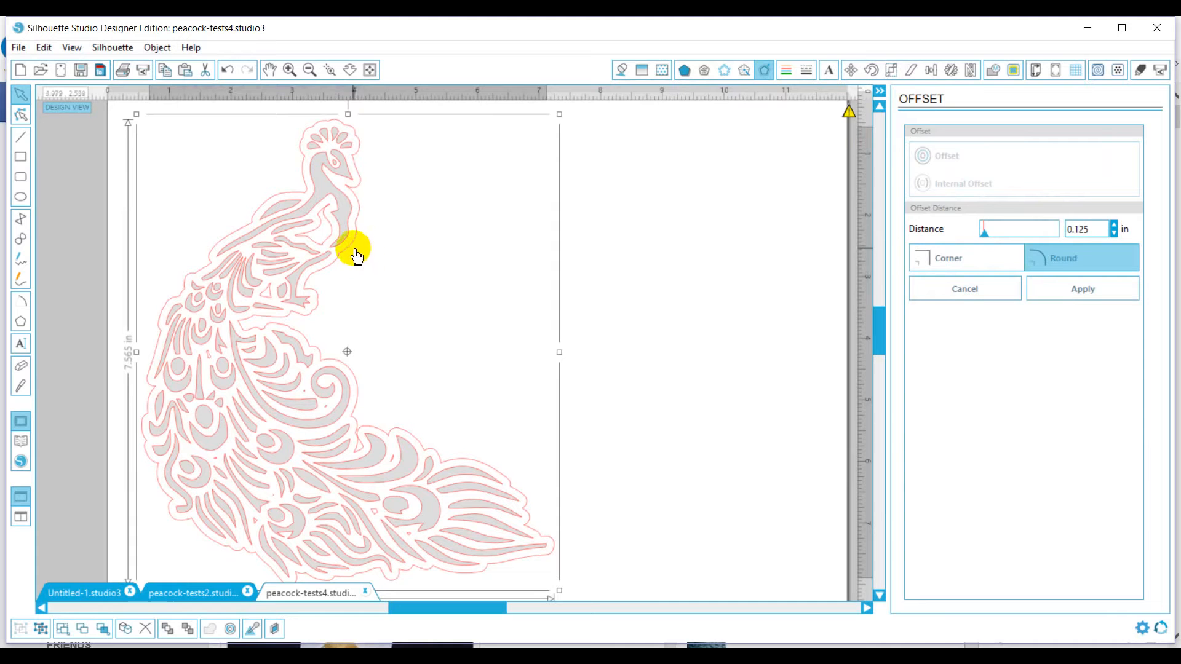
Move the offset off the peacock, release its compound path, and place only the outer outline back around the peacock.
{"action": "left_click_drag", "start_coordinate": [351, 256], "coordinate": [495, 220]}
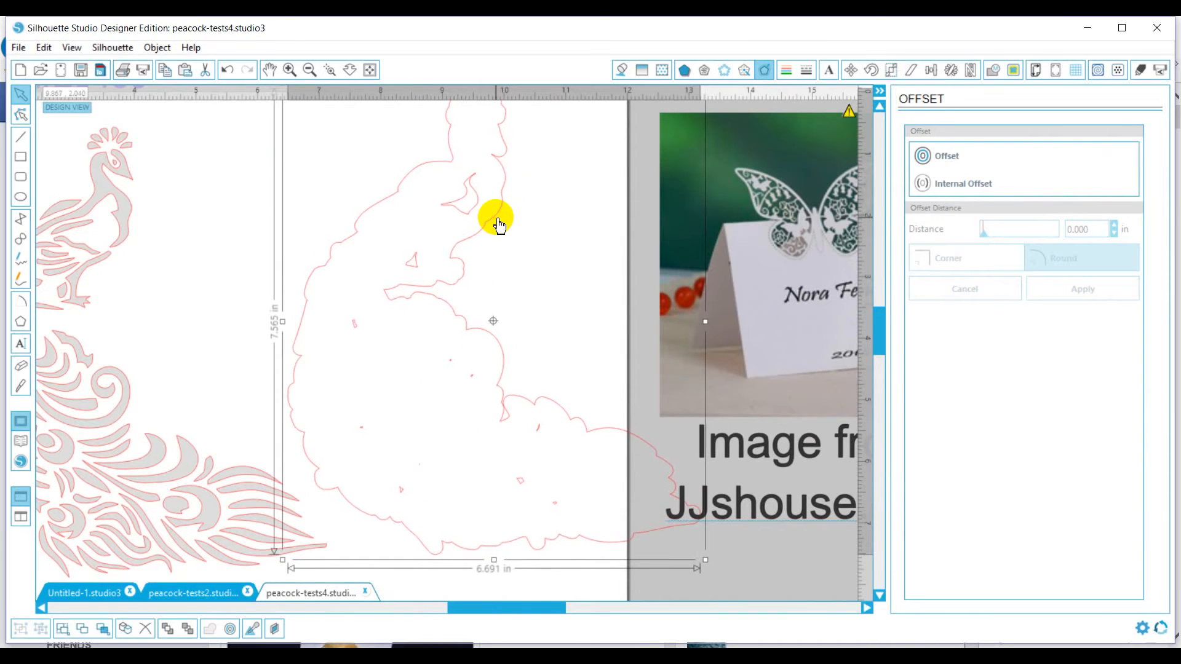
{"action": "right_click", "coordinate": [497, 220]}
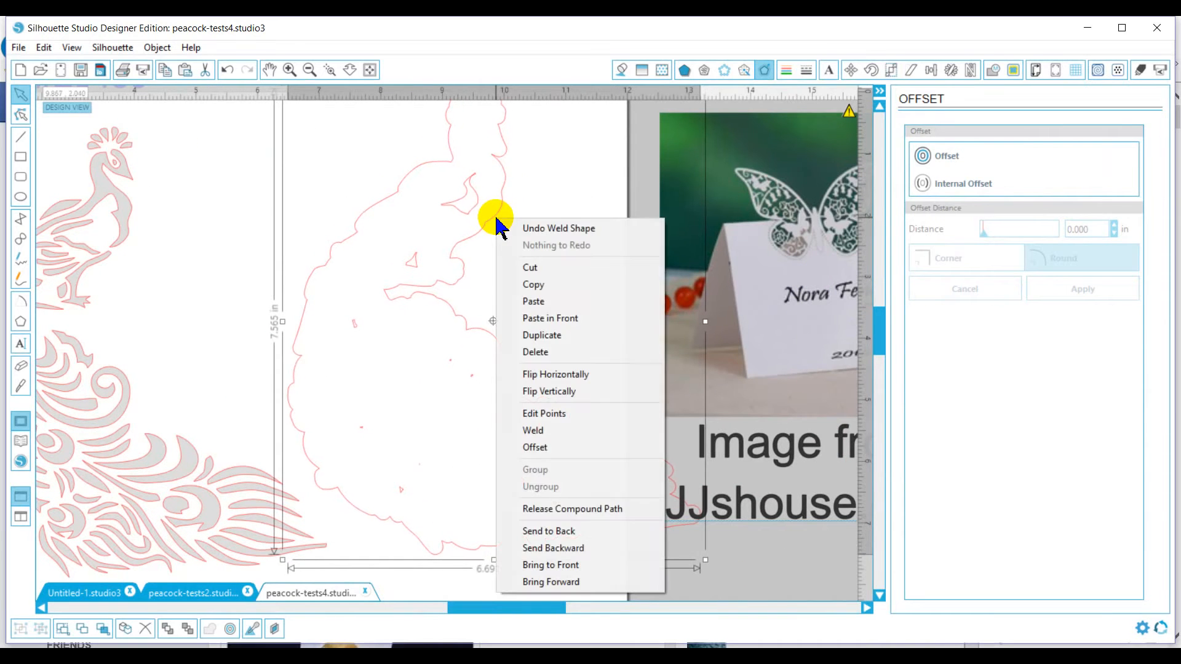
{"action": "left_click", "coordinate": [554, 509]}
{"action": "left_click", "coordinate": [269, 350]}
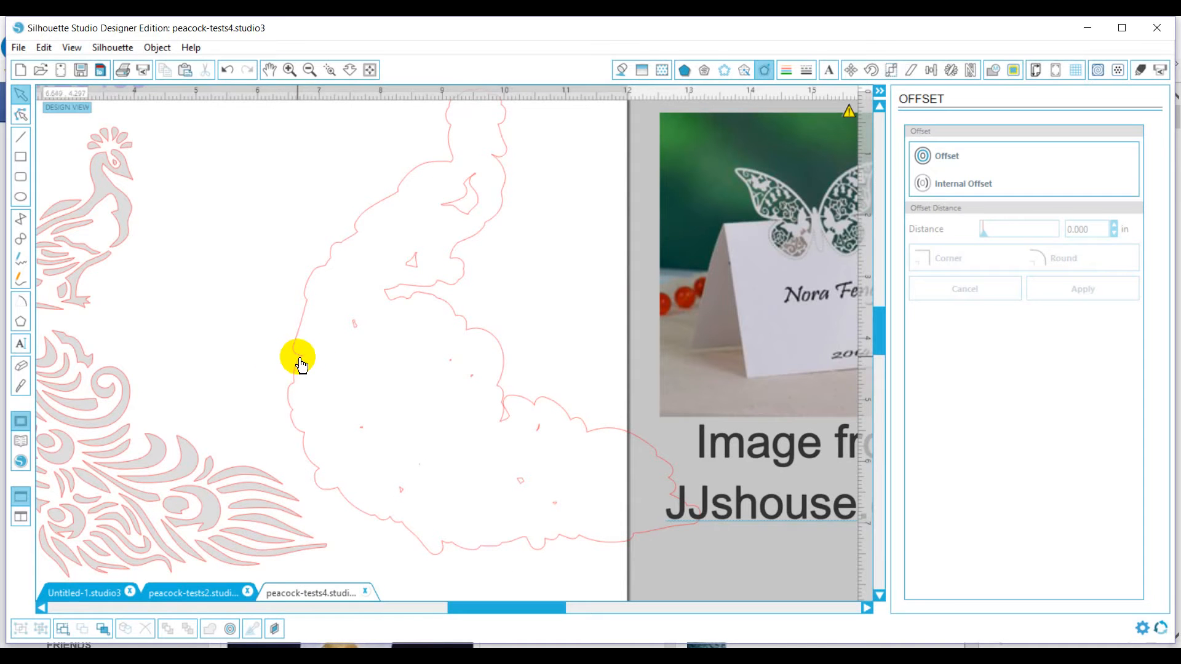
{"action": "left_click_drag", "start_coordinate": [301, 365], "coordinate": [132, 391]}
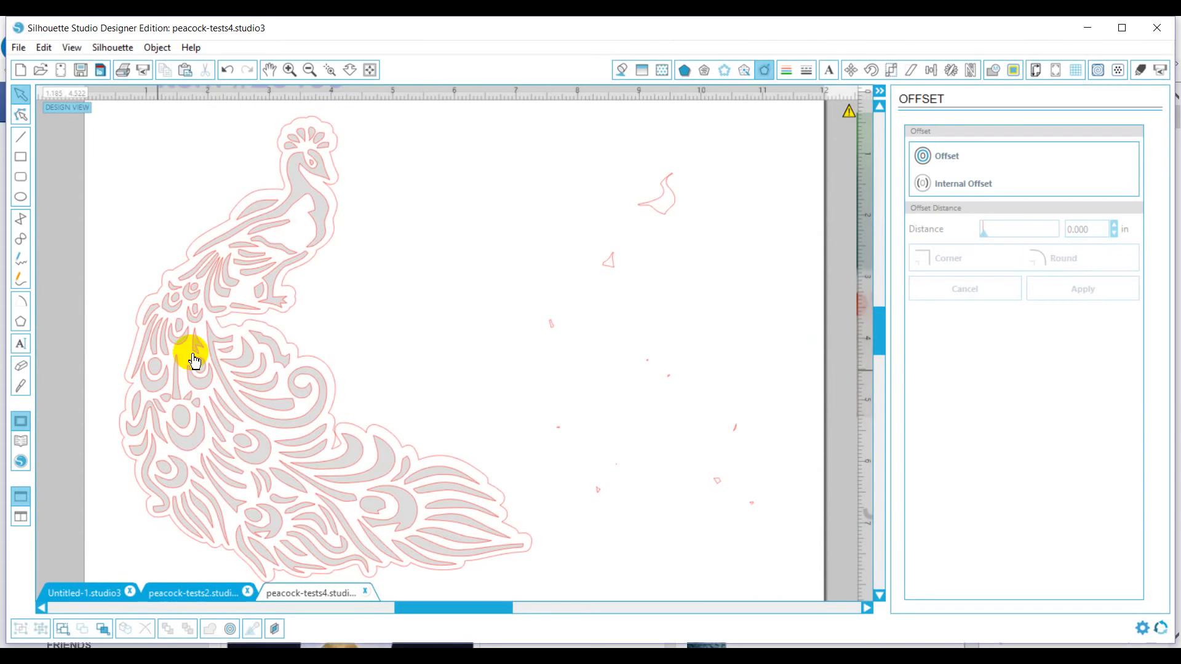
Adjust the outline's position slightly around the peacock and add a second rounded 0.125 in offset outside it.
{"action": "left_click", "coordinate": [288, 320]}
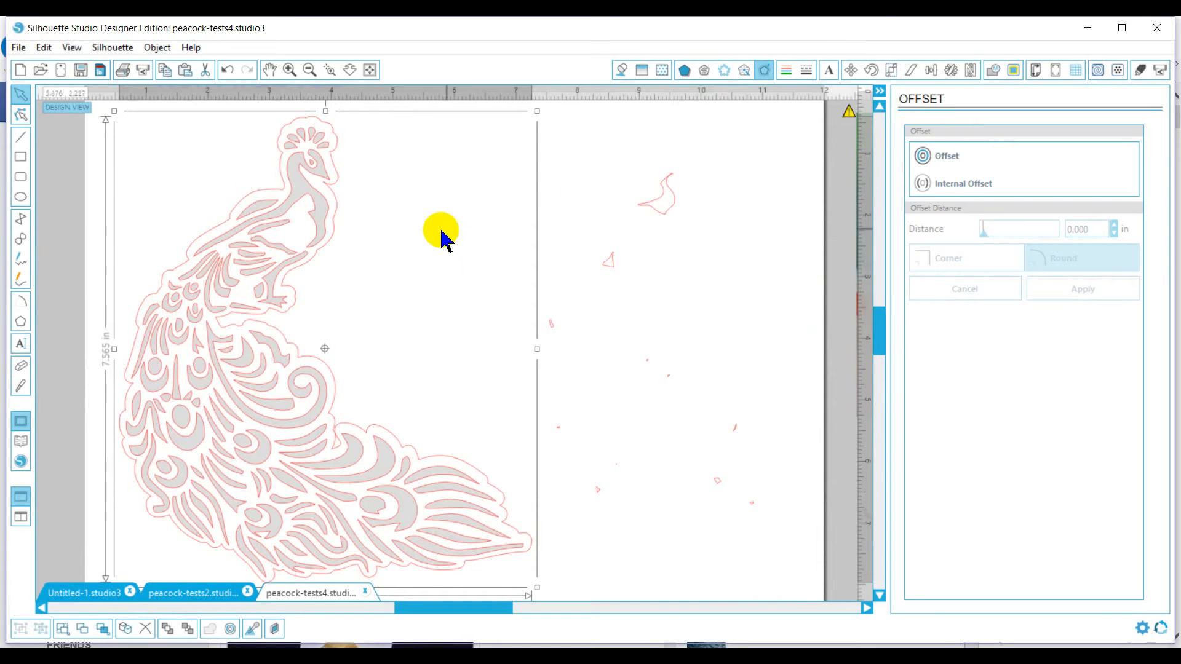
{"action": "mouse_move", "coordinate": [330, 253]}
{"action": "left_mouse_down"}
{"action": "mouse_move", "coordinate": [400, 311]}
{"action": "mouse_move", "coordinate": [329, 255]}
{"action": "left_mouse_up"}
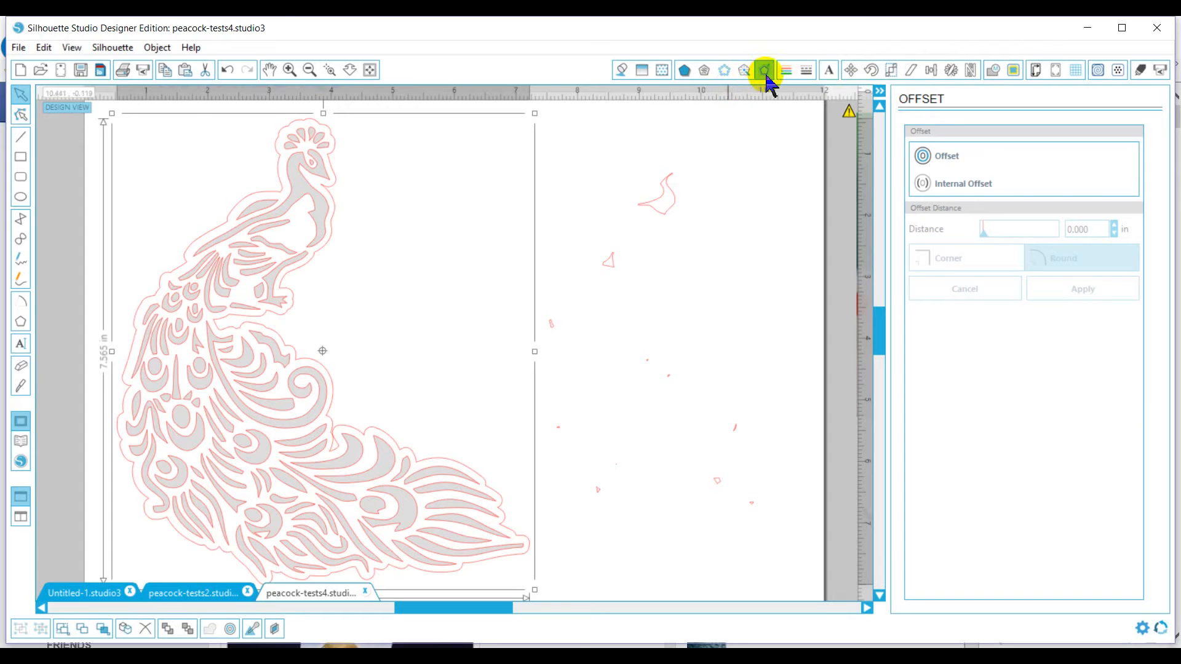
{"action": "left_click", "coordinate": [930, 174]}
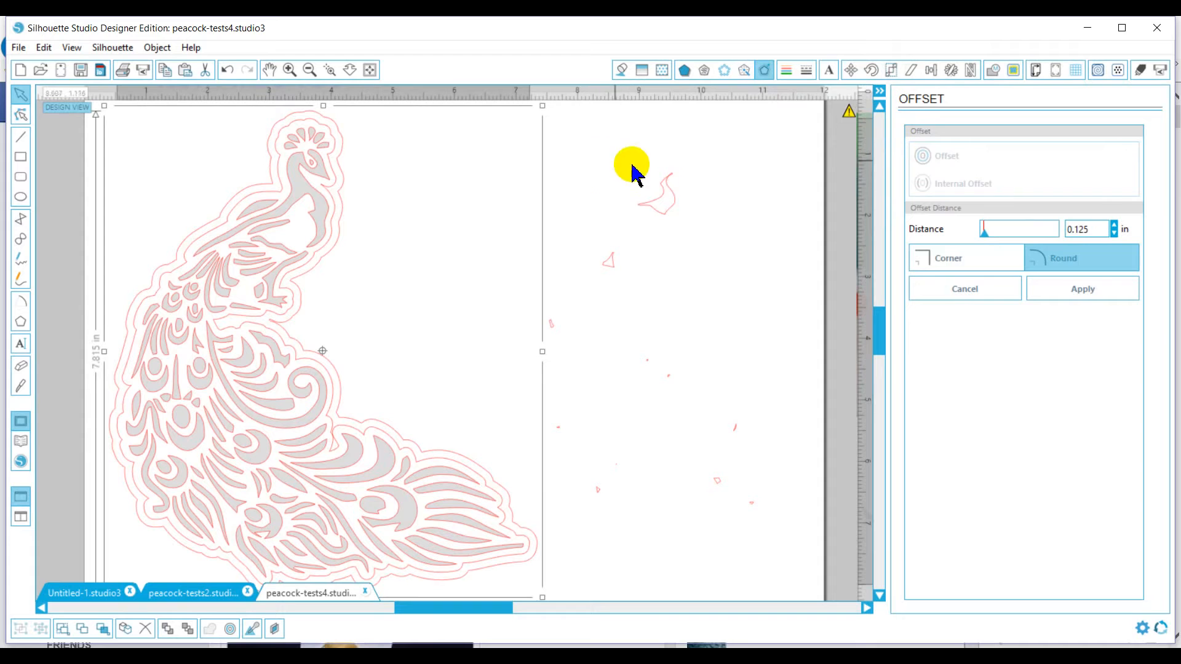
{"action": "left_click", "coordinate": [753, 183]}
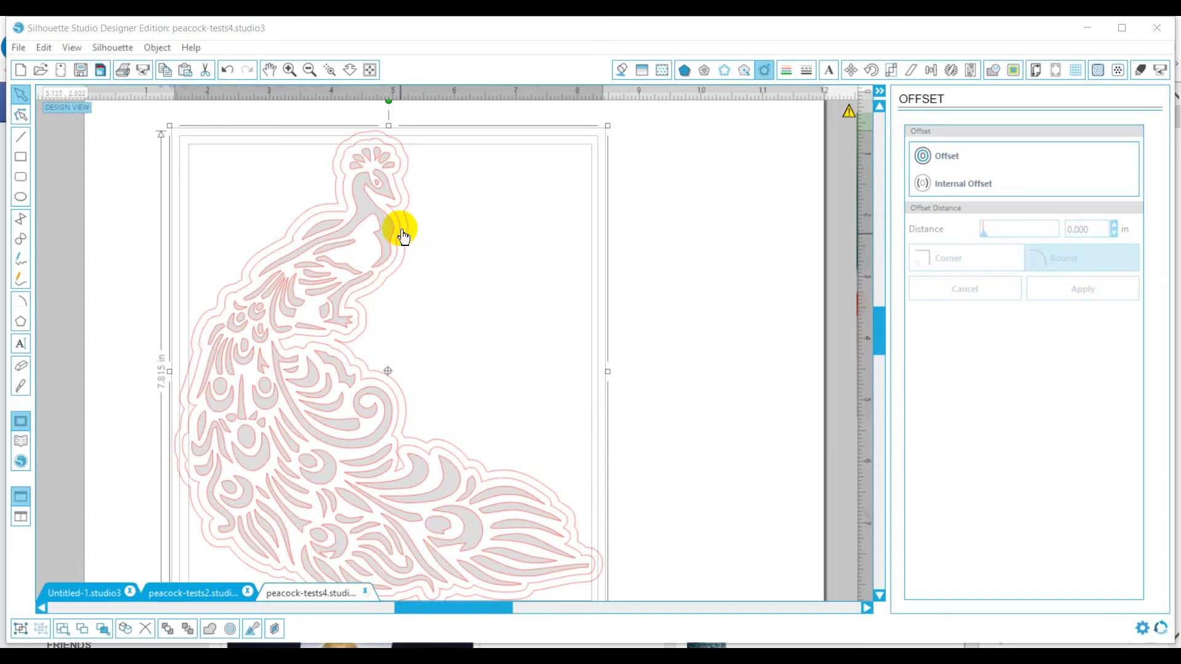
{"action": "left_click", "coordinate": [660, 356]}
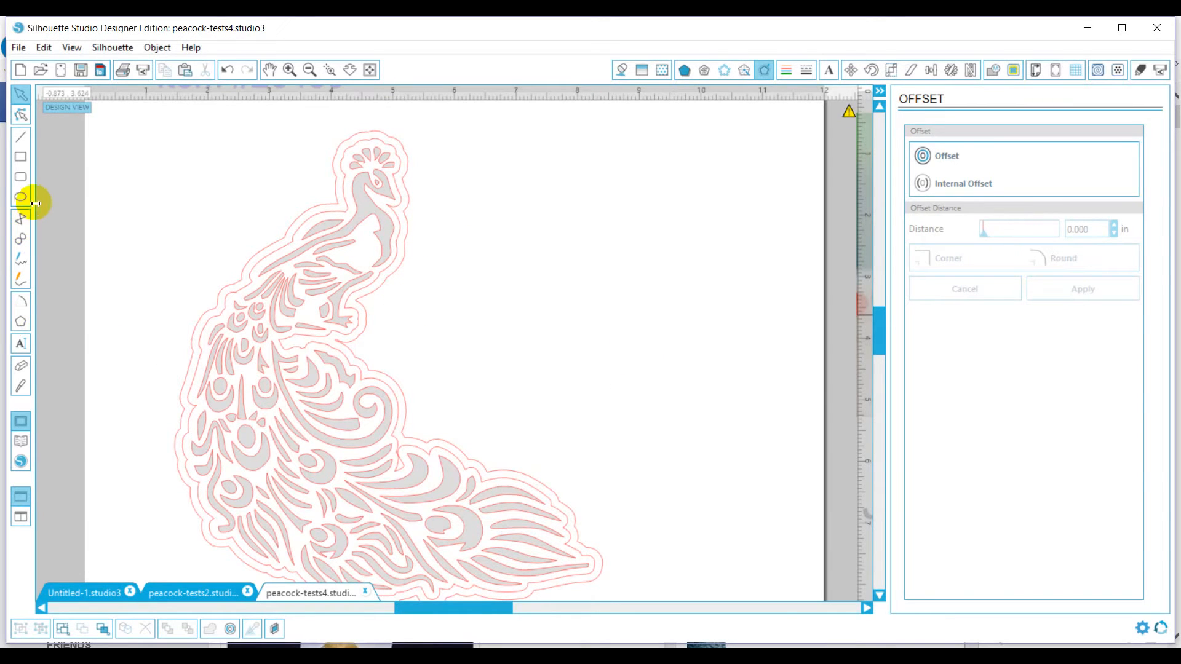
Draw a horizontal line about 5.19 in long across the peacock outlines just below the feet.
{"action": "left_click", "coordinate": [22, 140]}
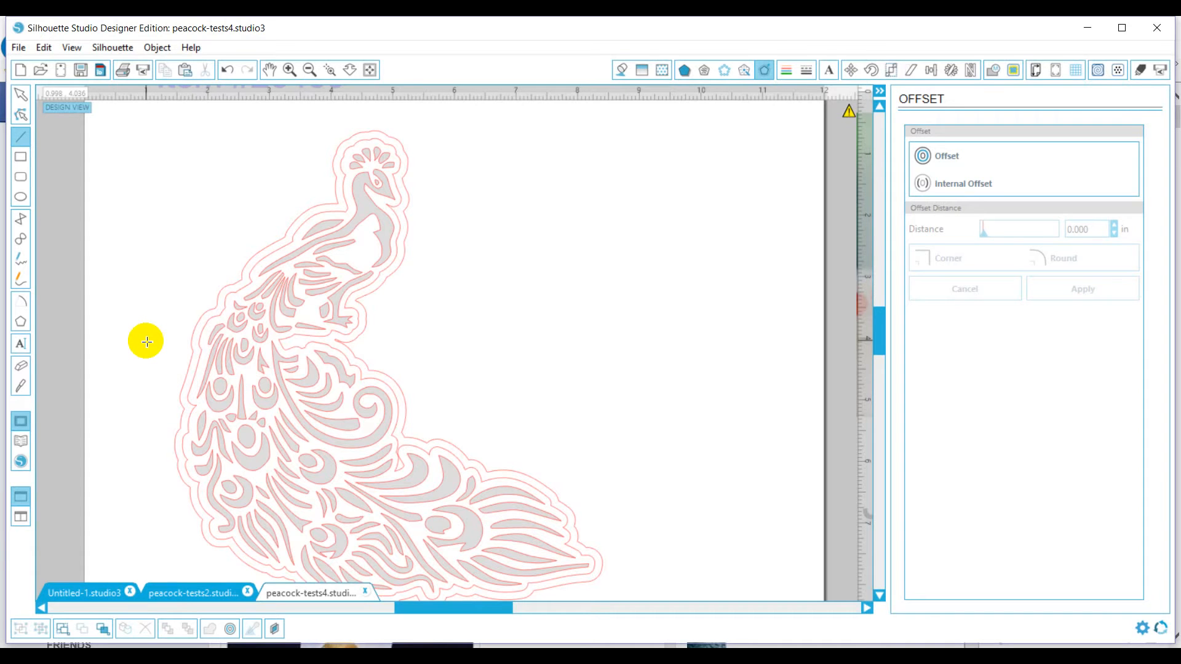
{"action": "left_click_drag", "start_coordinate": [145, 341], "coordinate": [467, 341]}
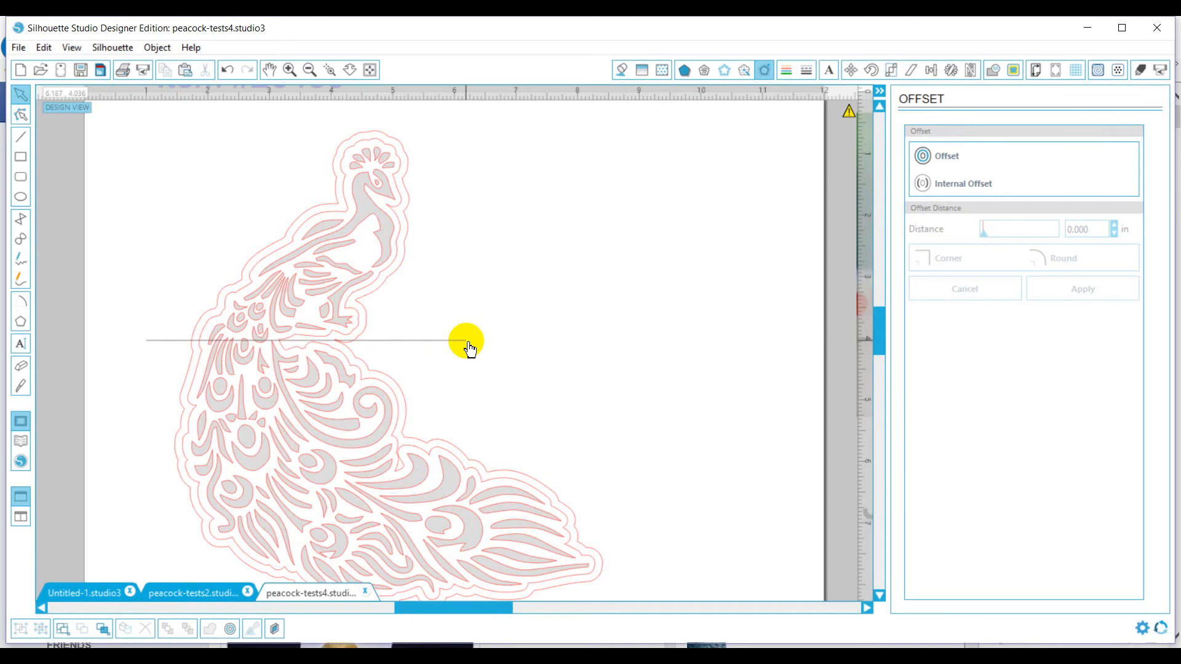
{"action": "left_click", "coordinate": [458, 343]}
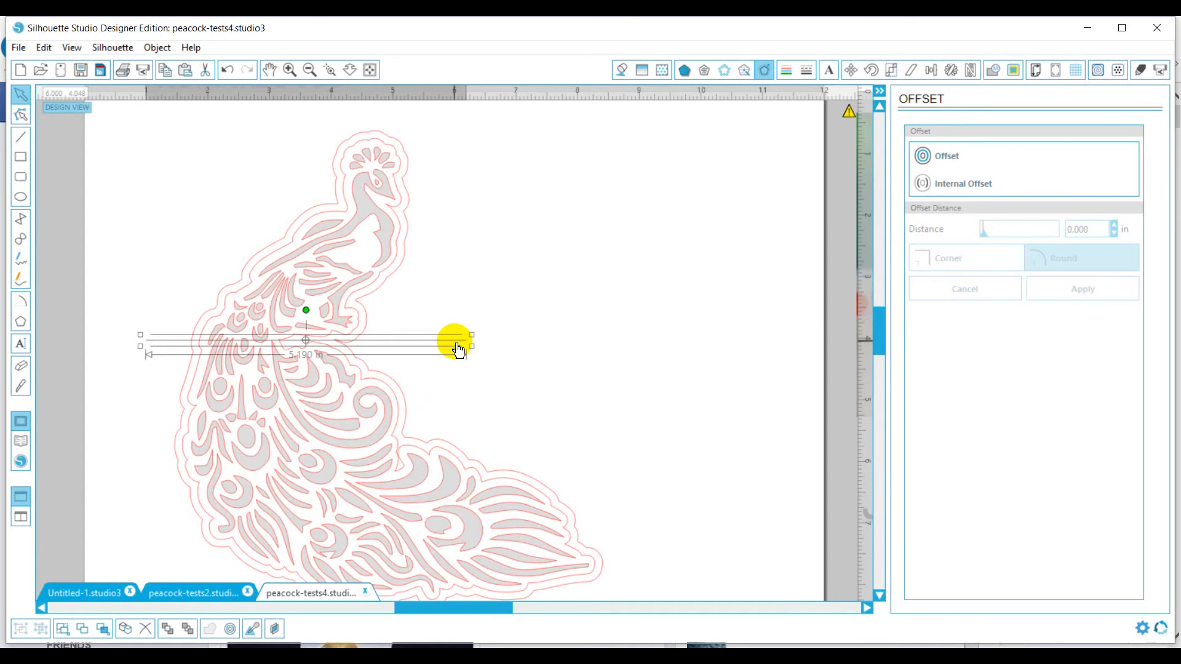
{"action": "left_click_drag", "start_coordinate": [459, 349], "coordinate": [459, 349]}
{"action": "key", "text": "Up"}
{"action": "key", "text": "Up"}
{"action": "key", "text": "Up"}
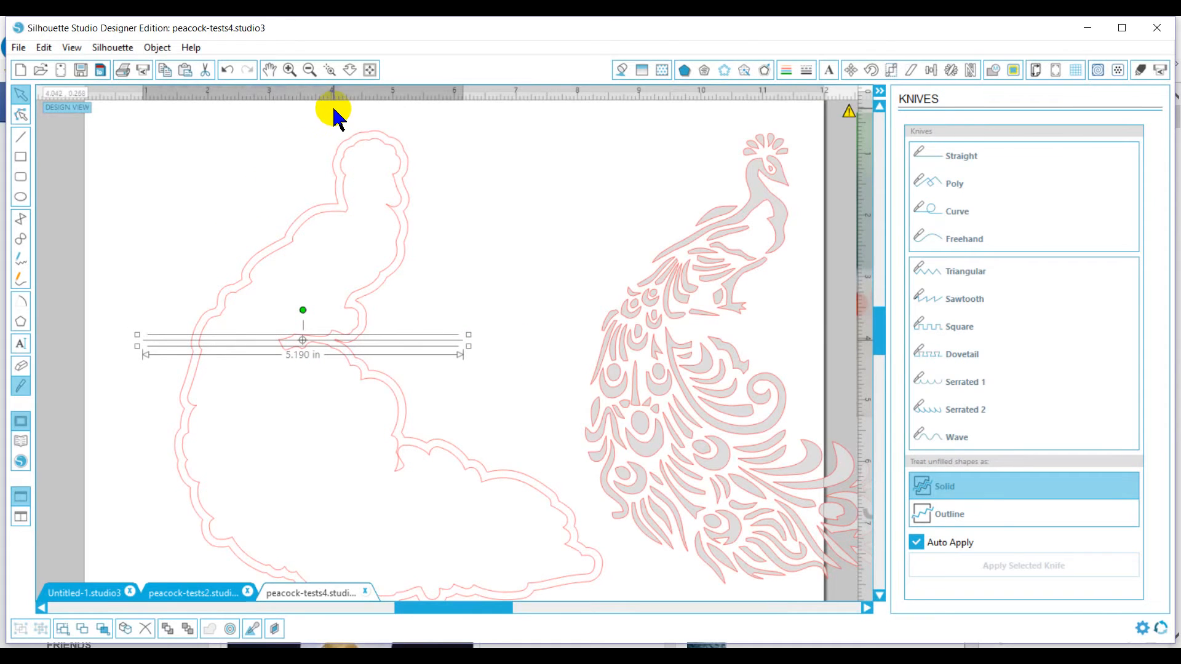
Combine the inner and outer peacock outlines into one compound path.
{"action": "left_click_drag", "start_coordinate": [325, 126], "coordinate": [448, 271]}
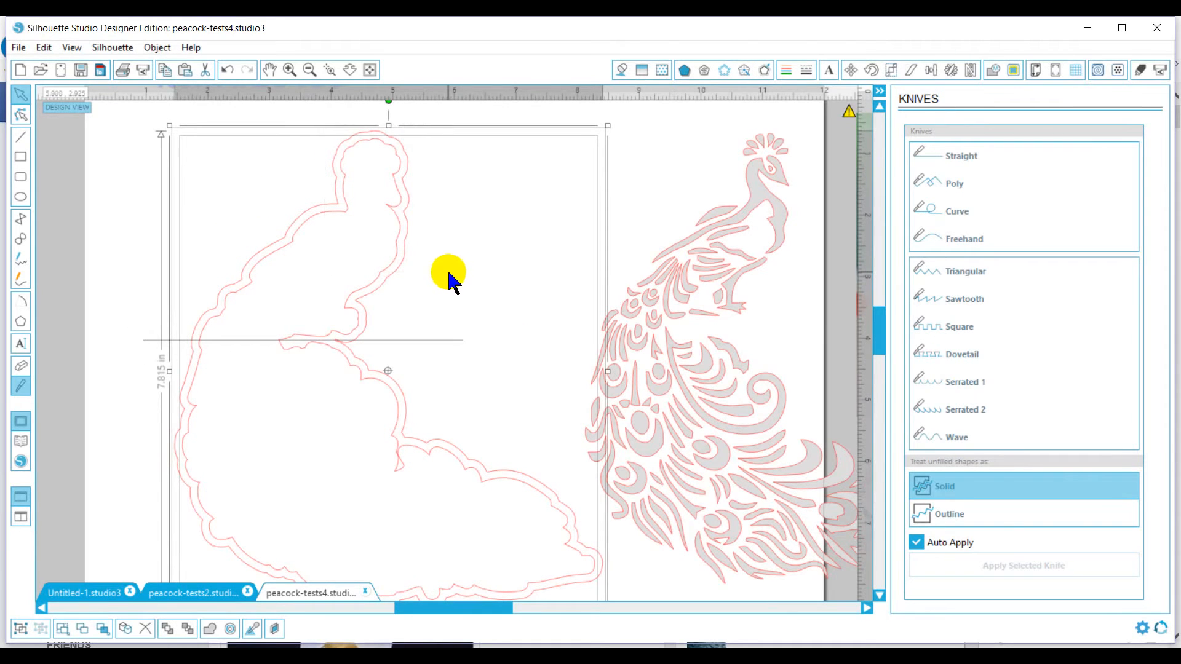
{"action": "left_click_drag", "start_coordinate": [401, 238], "coordinate": [402, 240]}
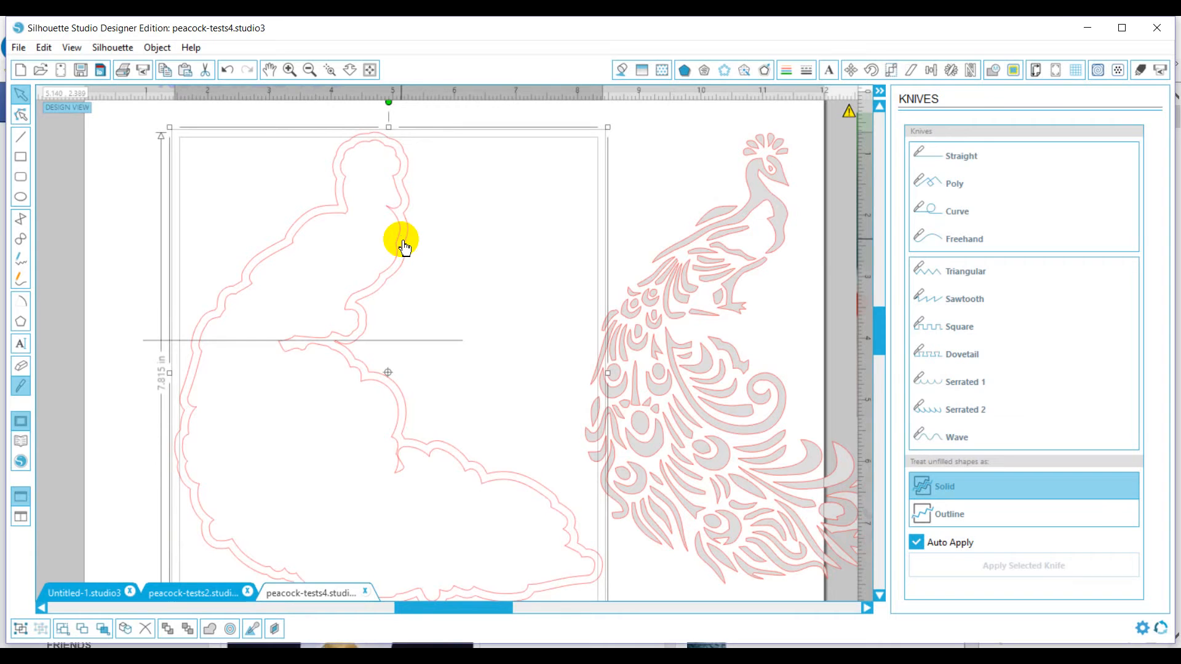
{"action": "right_click", "coordinate": [404, 247]}
{"action": "left_click", "coordinate": [452, 531]}
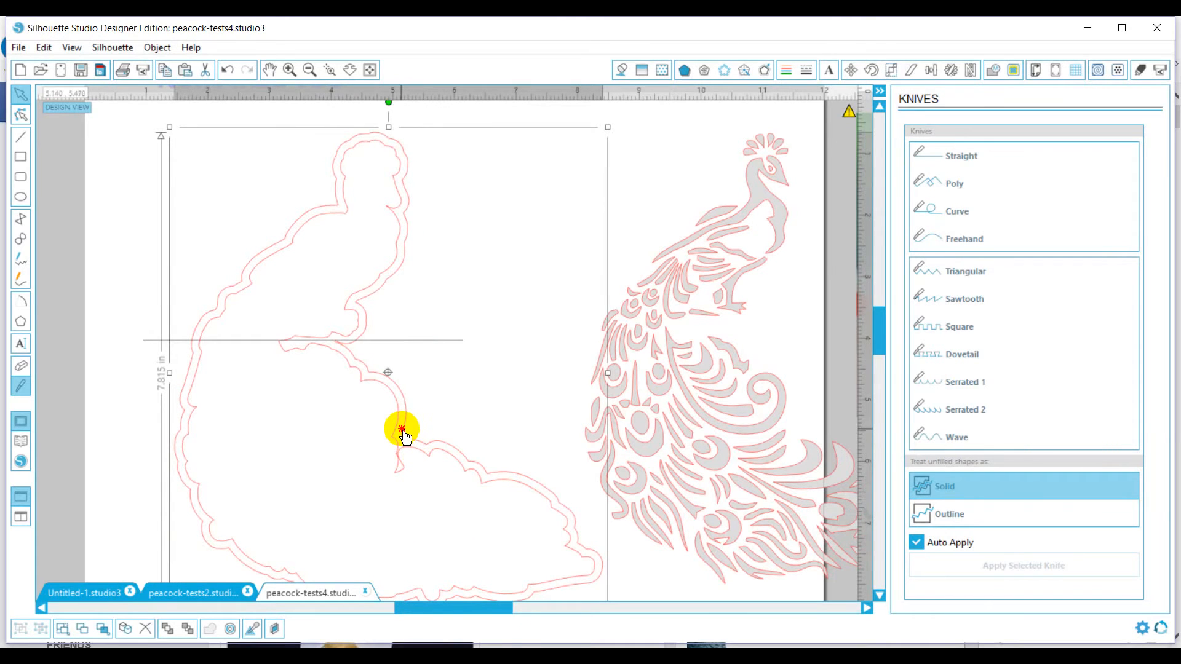
{"action": "left_click_drag", "start_coordinate": [405, 437], "coordinate": [403, 434]}
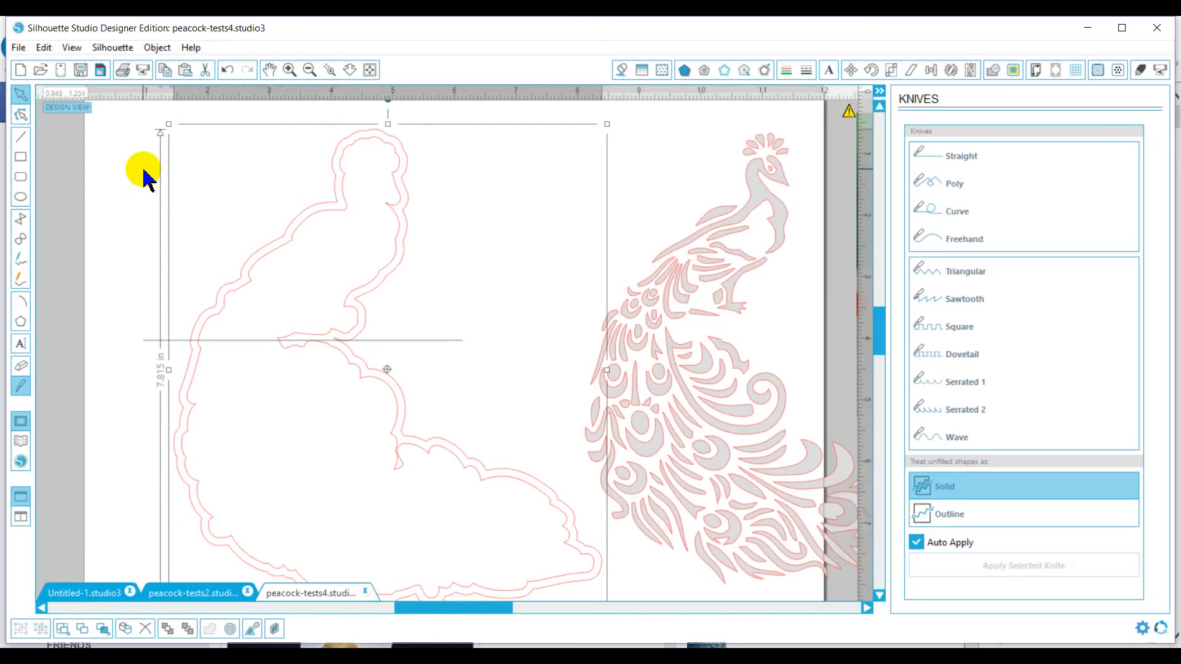
{"action": "left_click", "coordinate": [131, 281]}
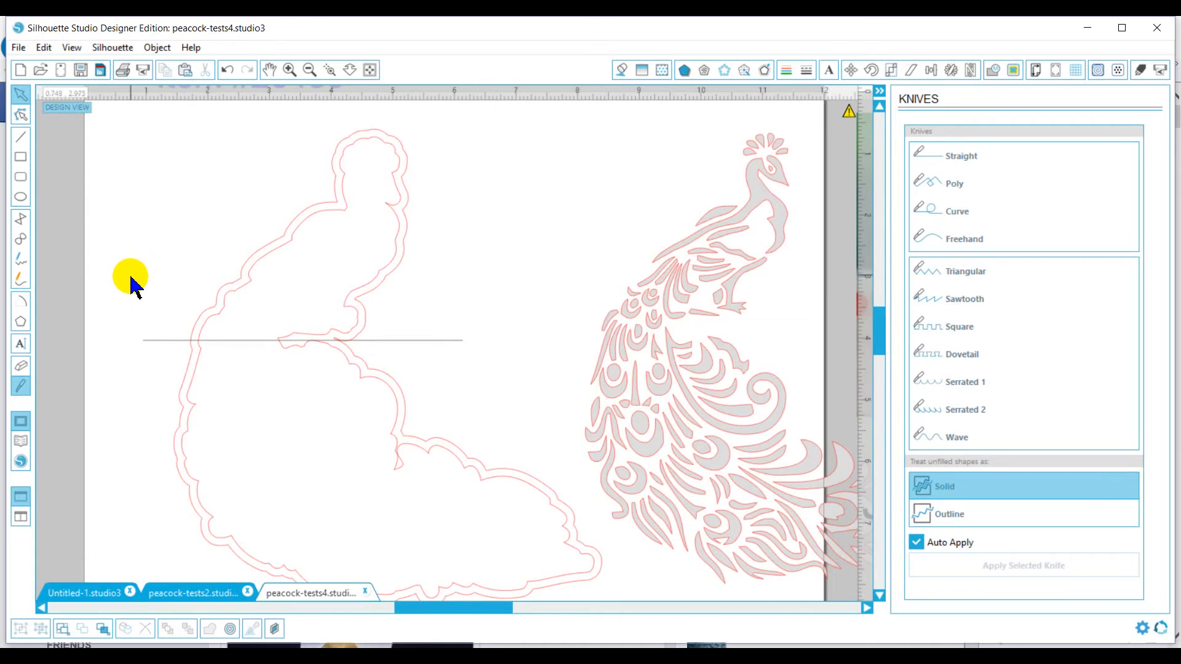
Draw a straight knife line about 2.87 in long across the outline frame with Auto Apply off, aligned on the horizontal guide line.
{"action": "left_click", "coordinate": [331, 72]}
{"action": "left_click_drag", "start_coordinate": [134, 289], "coordinate": [461, 438]}
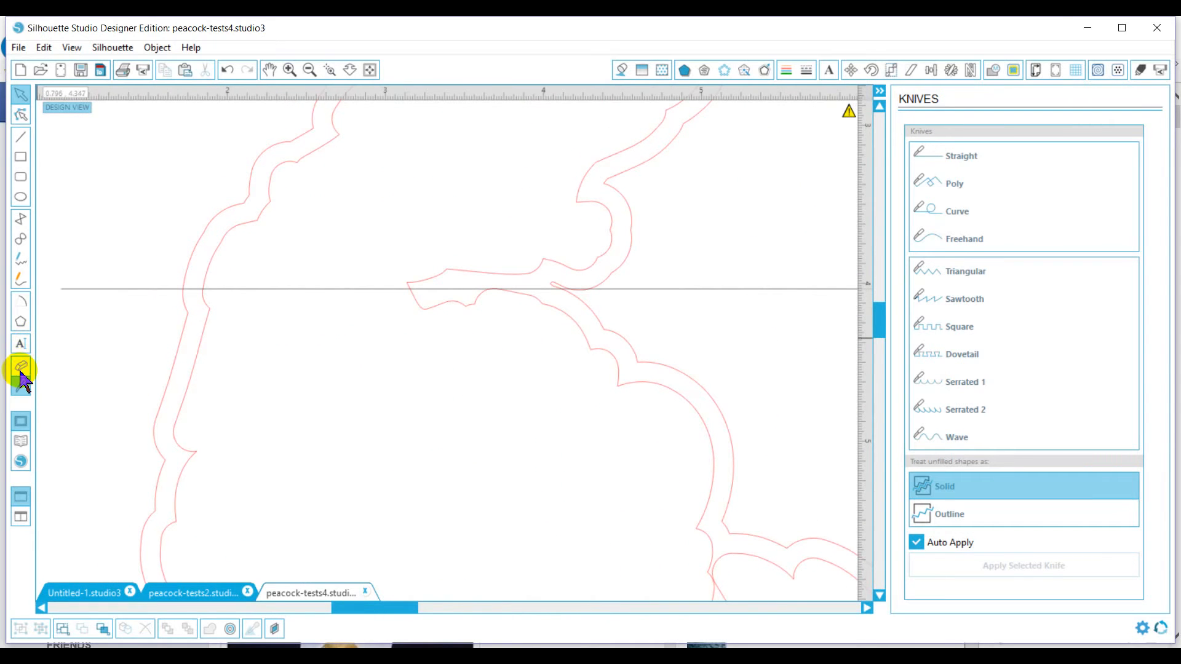
{"action": "left_click", "coordinate": [21, 387]}
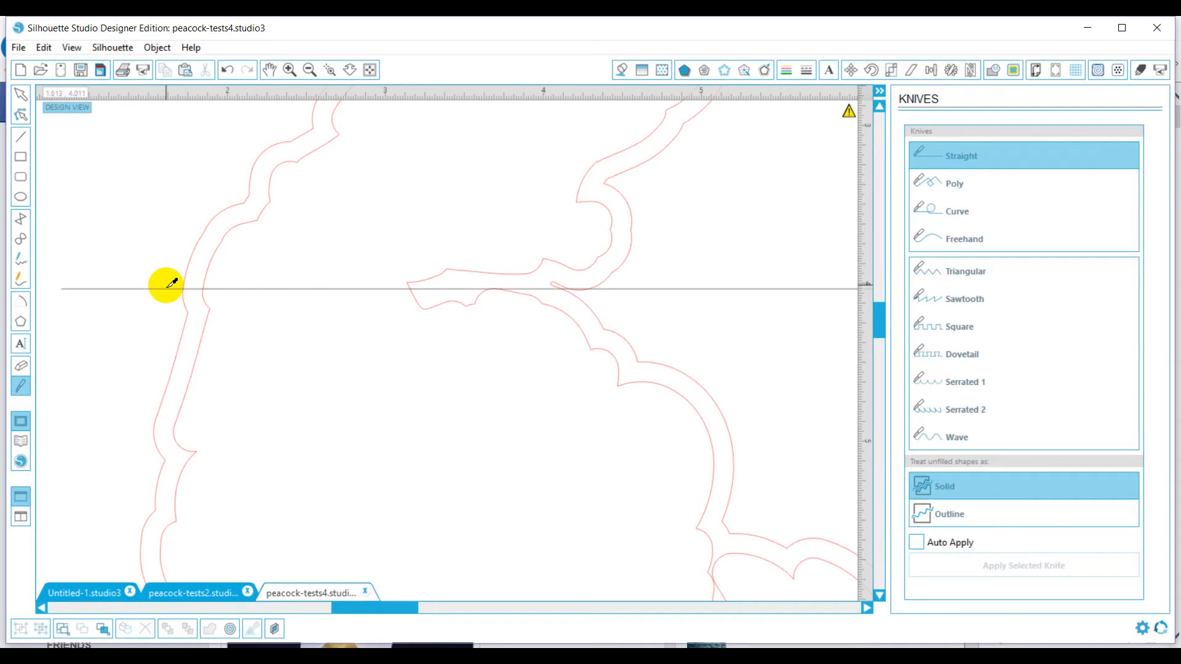
{"action": "left_click_drag", "start_coordinate": [168, 285], "coordinate": [626, 279]}
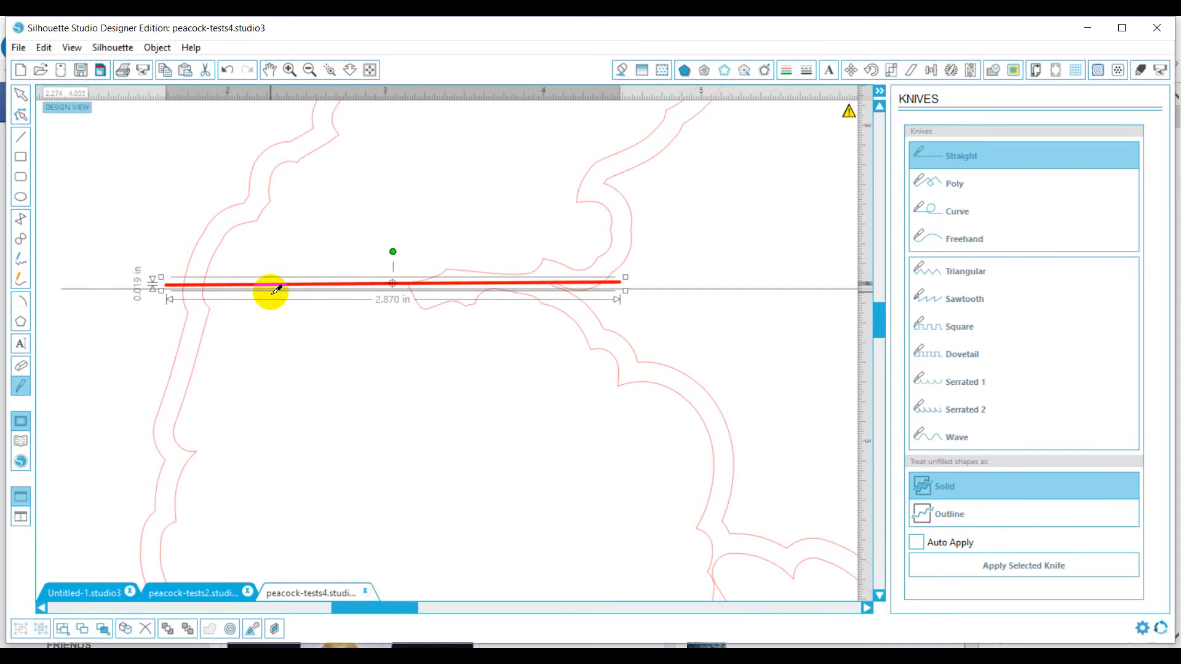
{"action": "left_click_drag", "start_coordinate": [278, 288], "coordinate": [277, 291]}
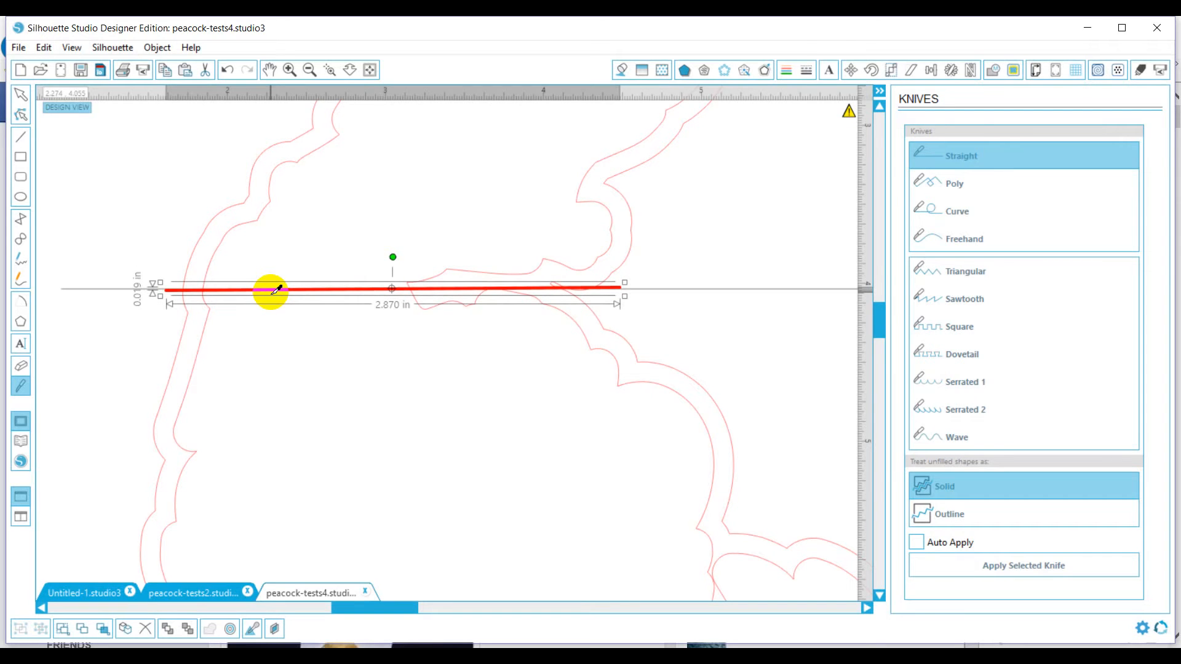
Delete the horizontal guide line and cut the outline frame along the knife line with Auto Apply on.
{"action": "left_click", "coordinate": [20, 97]}
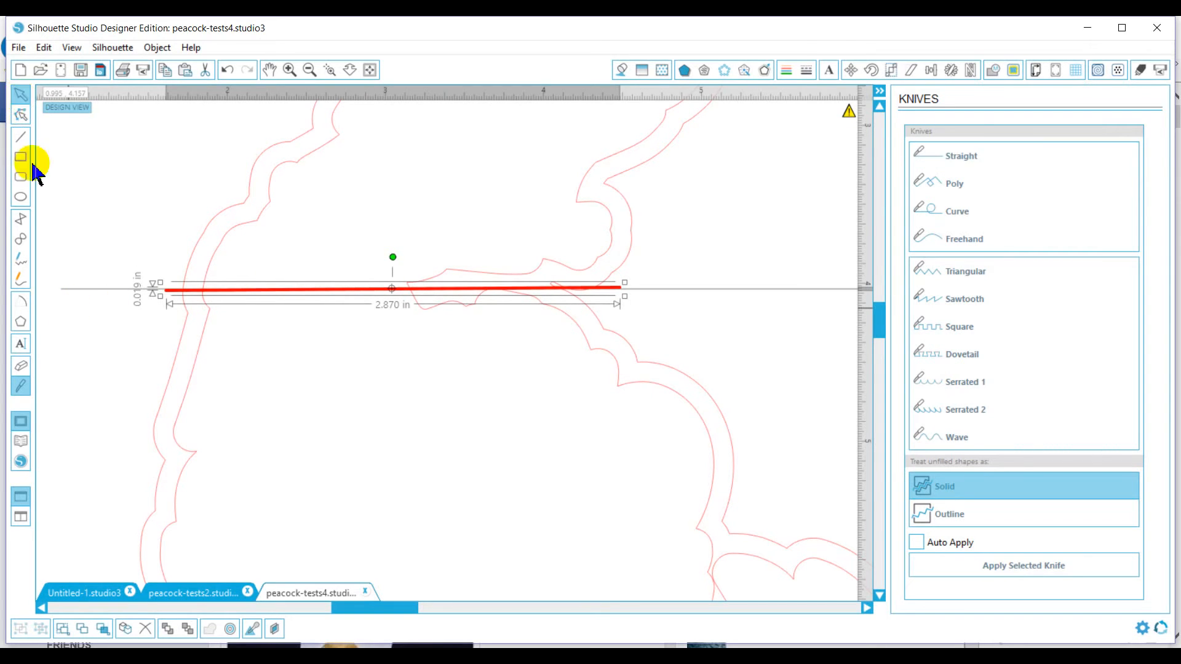
{"action": "left_click", "coordinate": [71, 294]}
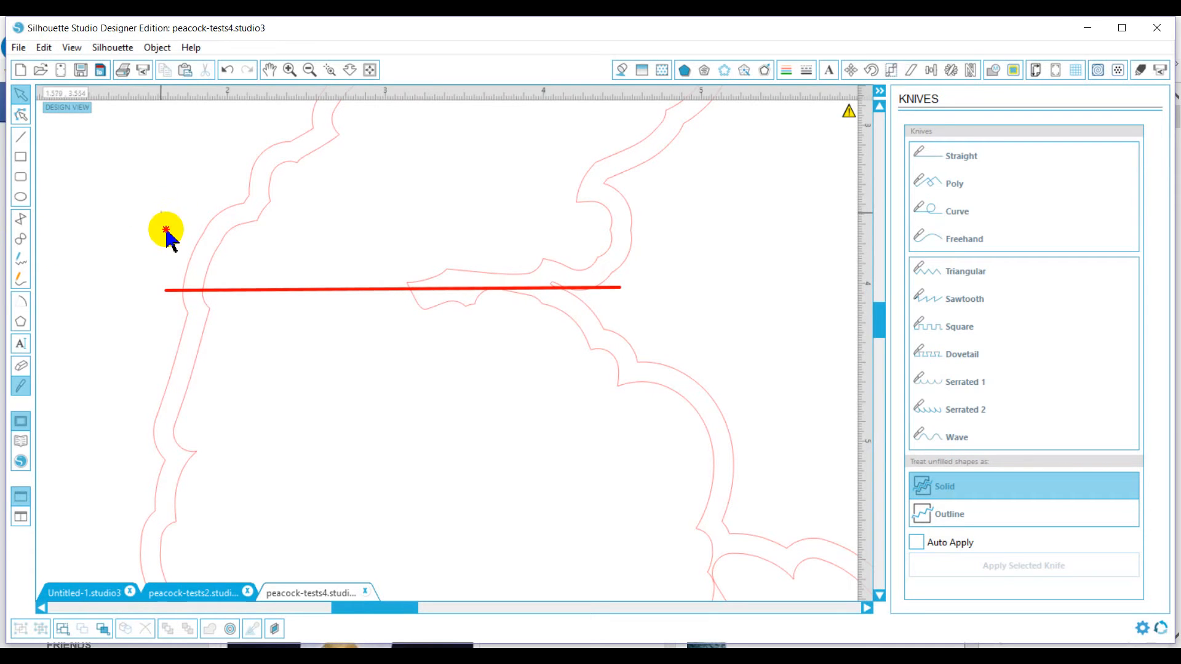
{"action": "left_click_drag", "start_coordinate": [161, 211], "coordinate": [220, 350]}
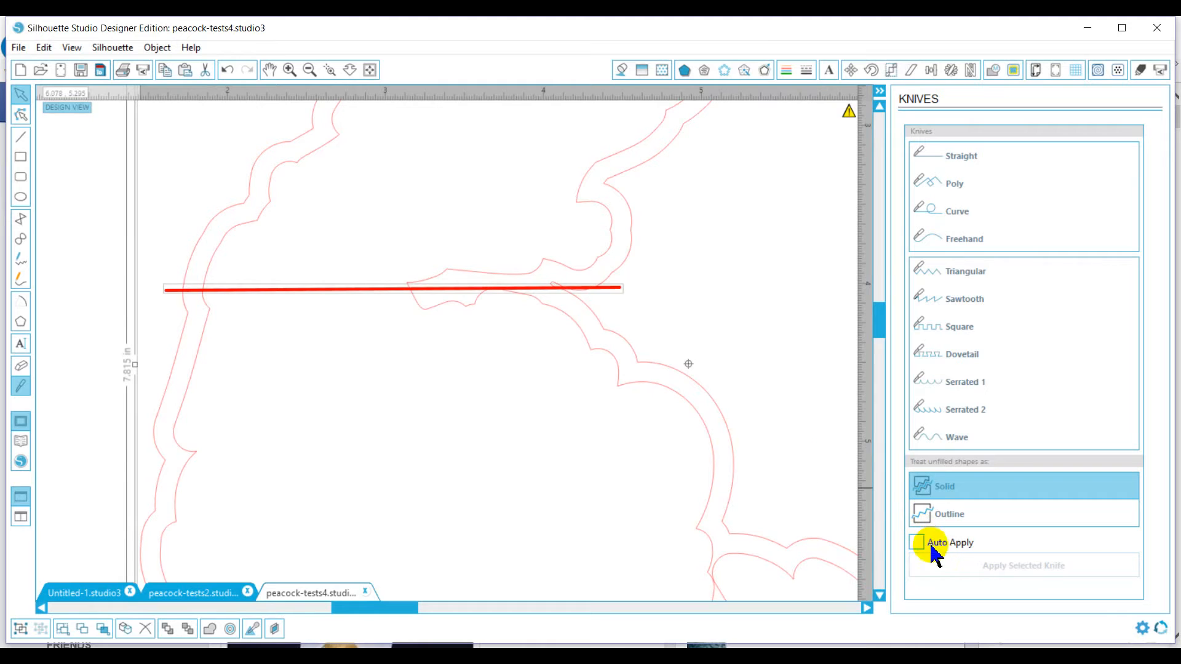
{"action": "left_click", "coordinate": [174, 294]}
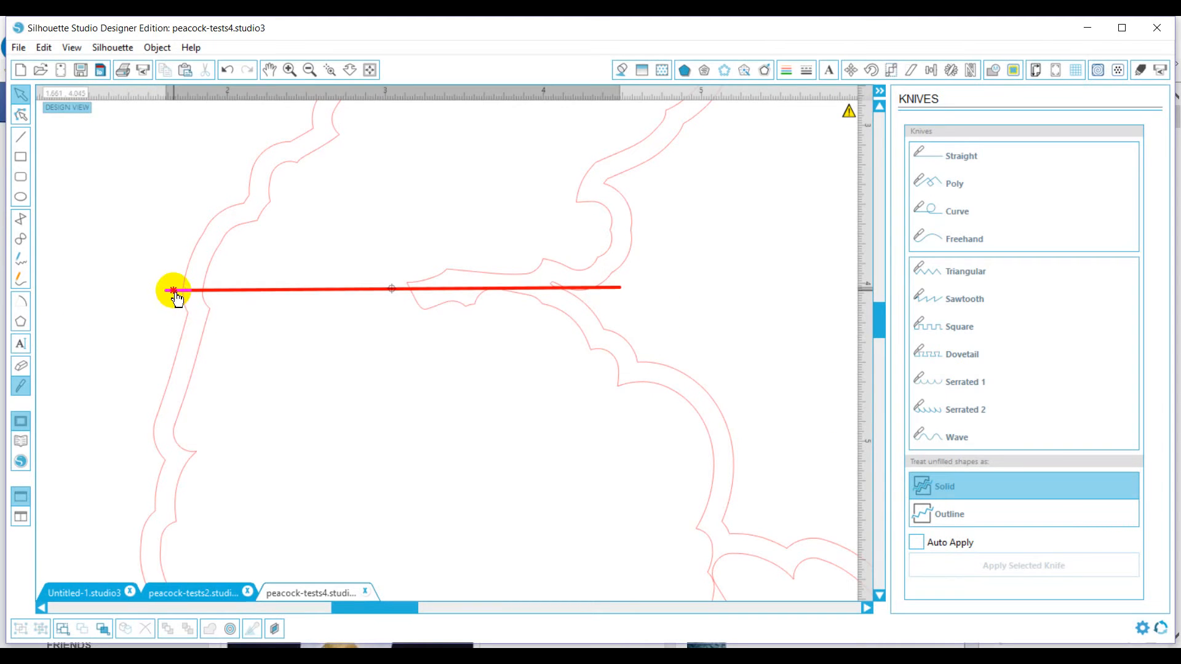
{"action": "left_click", "coordinate": [916, 542]}
{"action": "left_click", "coordinate": [933, 571]}
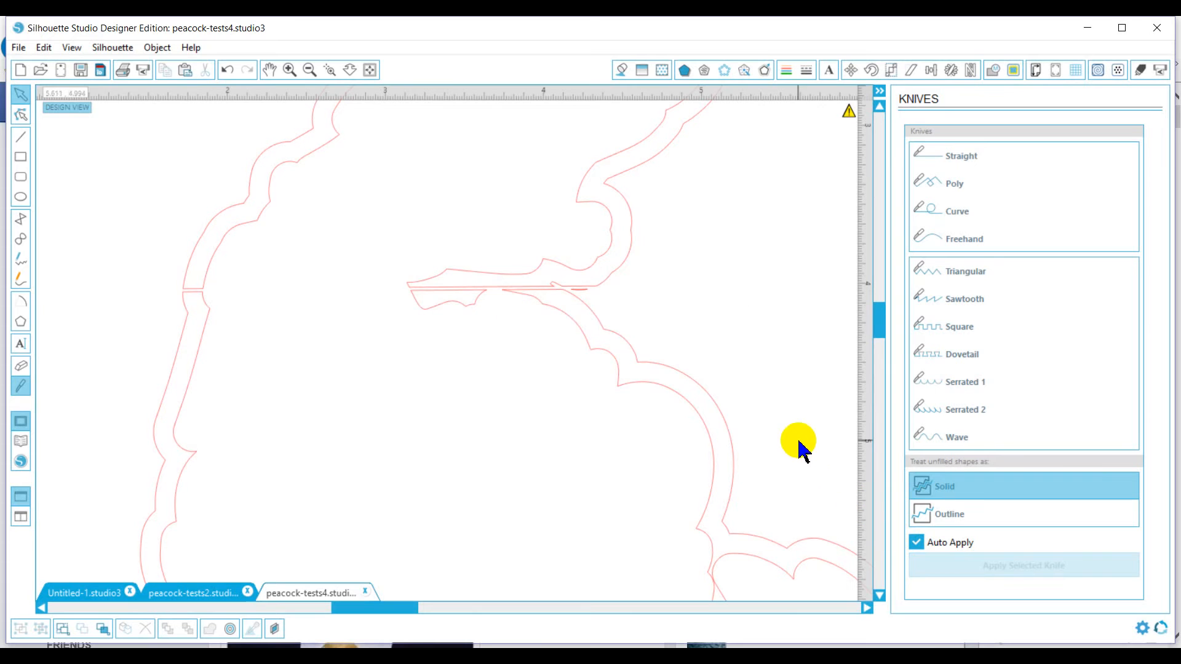
Move the frame pieces below the cut, including the small slivers under the feet, away from the upper frame and delete them.
{"action": "left_click_drag", "start_coordinate": [615, 350], "coordinate": [612, 457]}
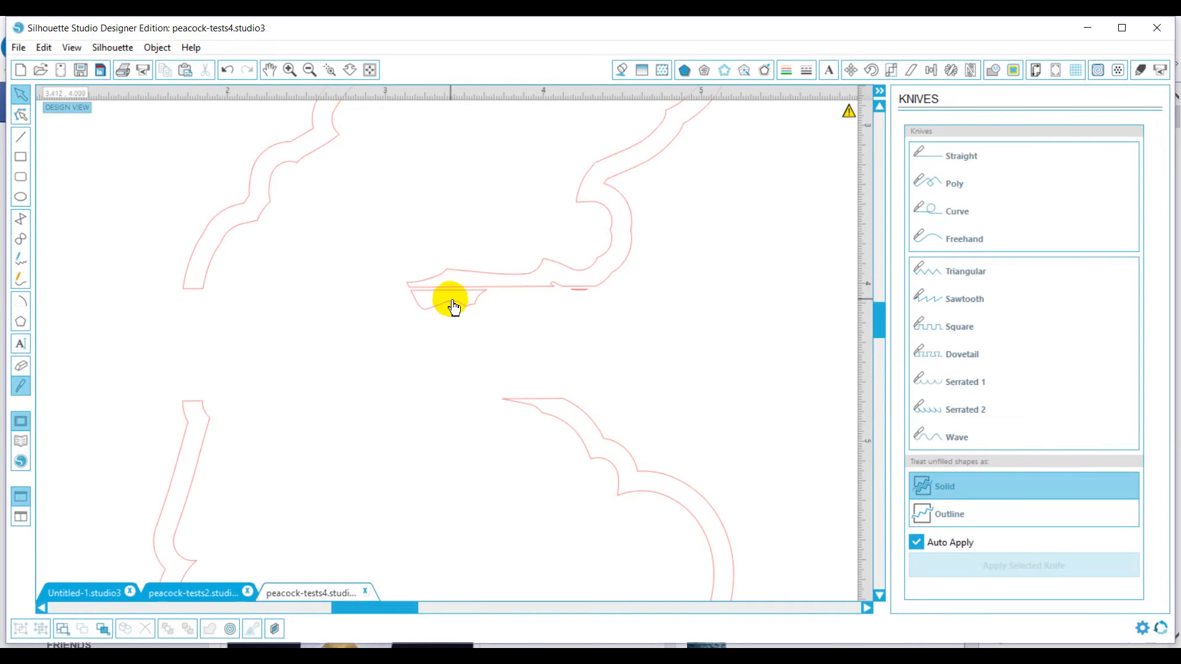
{"action": "left_click_drag", "start_coordinate": [454, 306], "coordinate": [513, 424]}
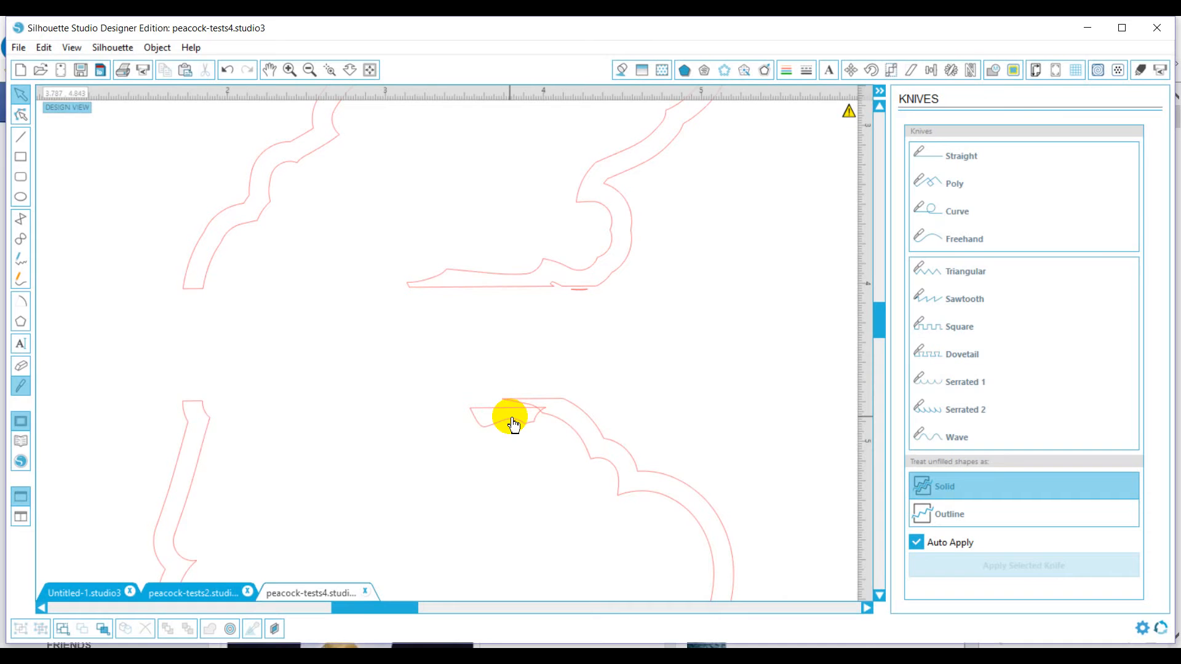
{"action": "left_click_drag", "start_coordinate": [582, 295], "coordinate": [561, 409]}
{"action": "left_click_drag", "start_coordinate": [409, 359], "coordinate": [792, 575]}
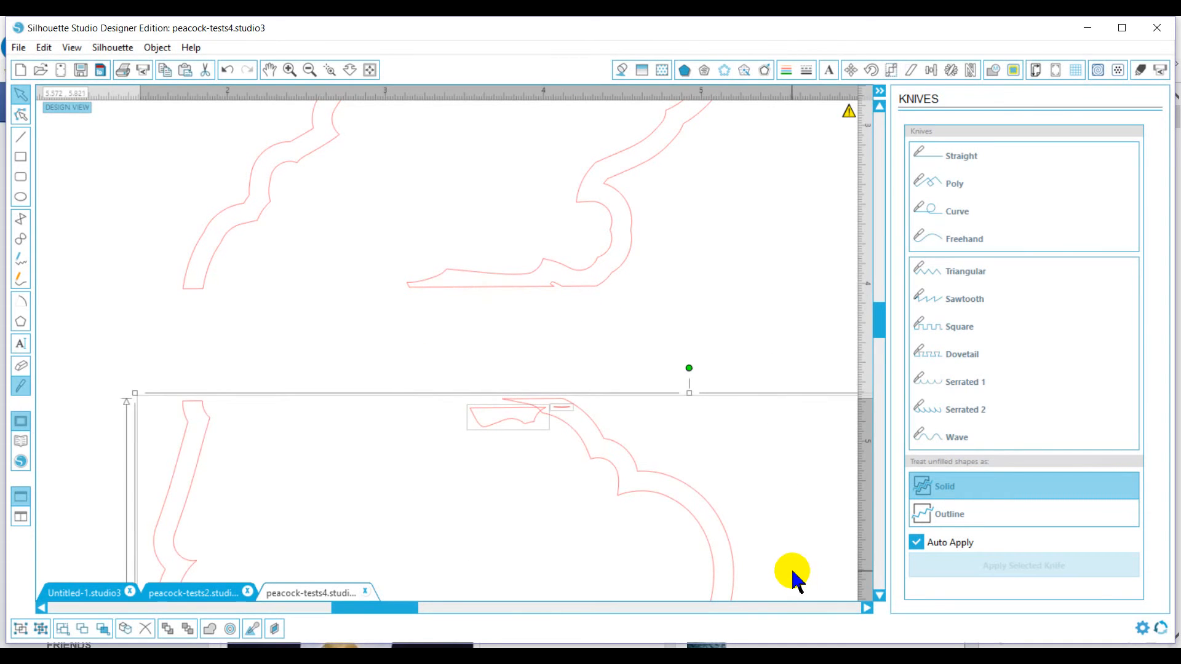
{"action": "key", "text": "Delete"}
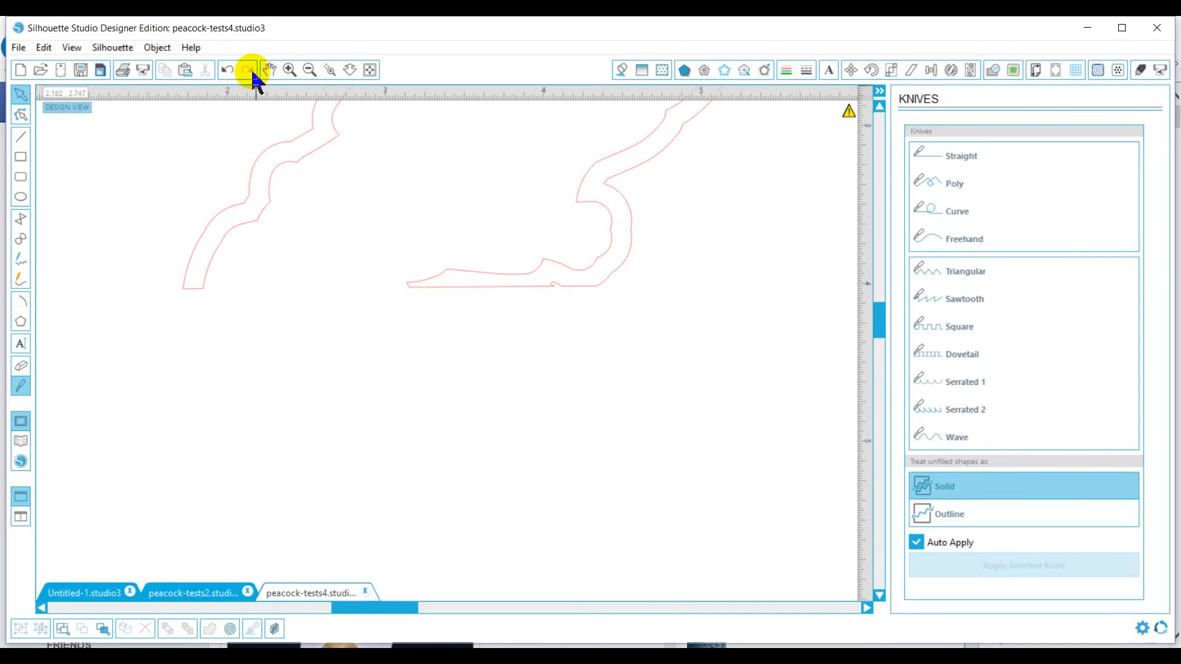
Move the detailed peacock design into place inside the remaining upper outline frame.
{"action": "left_click", "coordinate": [370, 70]}
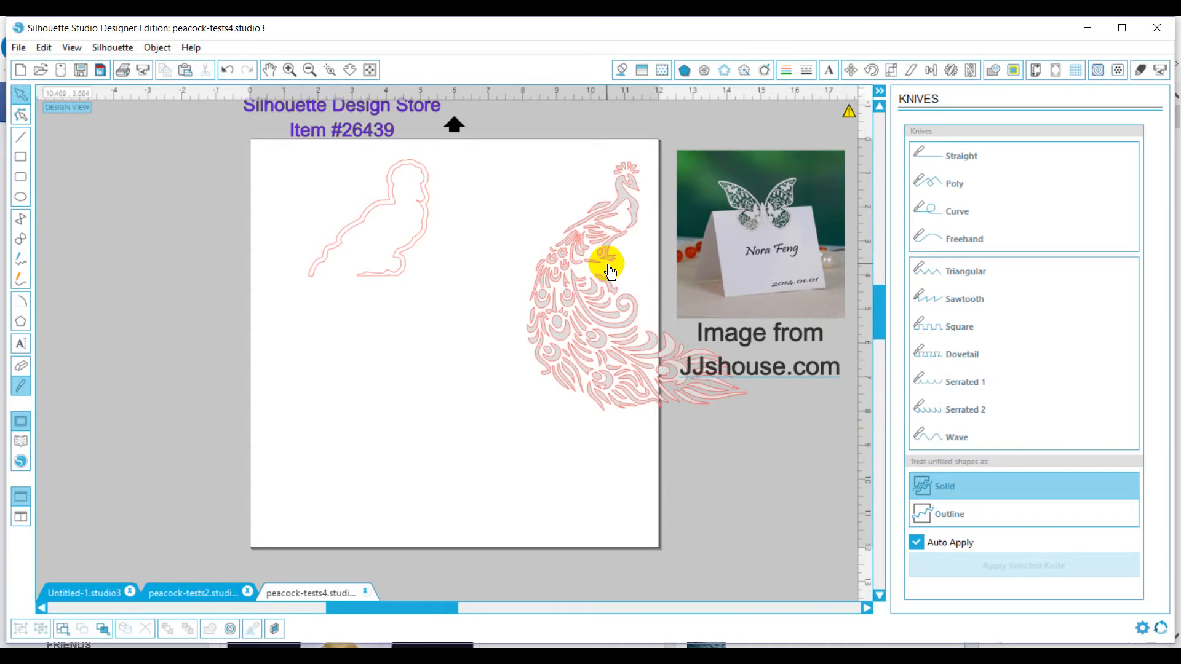
{"action": "left_click_drag", "start_coordinate": [609, 266], "coordinate": [386, 261]}
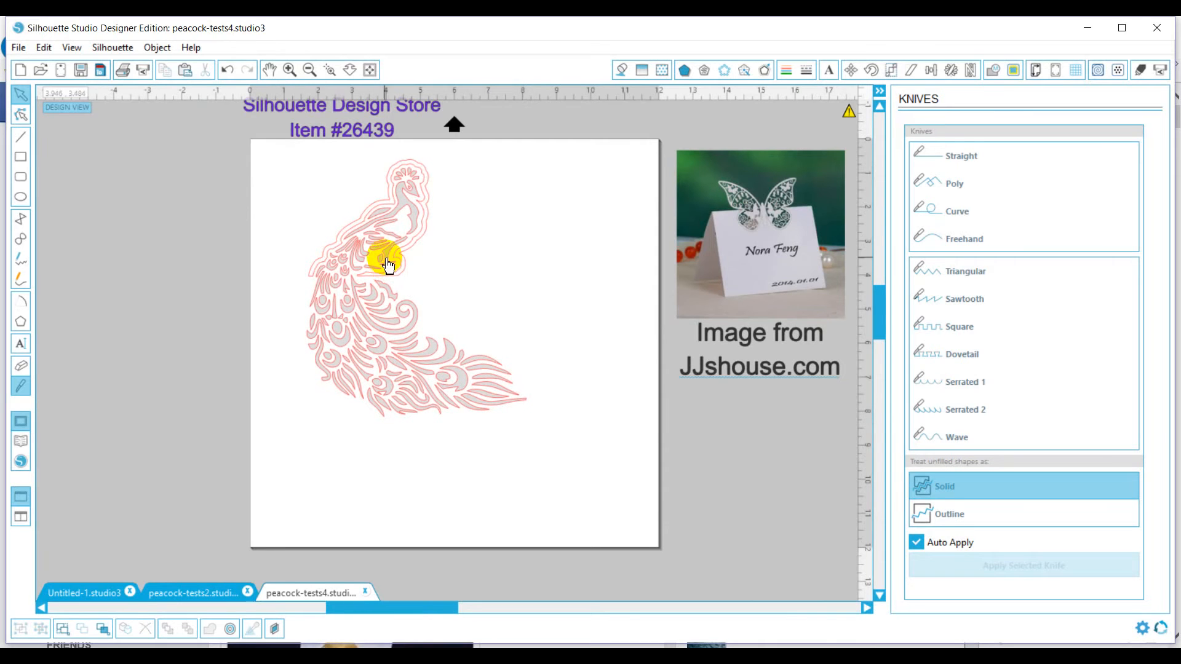
{"action": "left_click", "coordinate": [289, 69]}
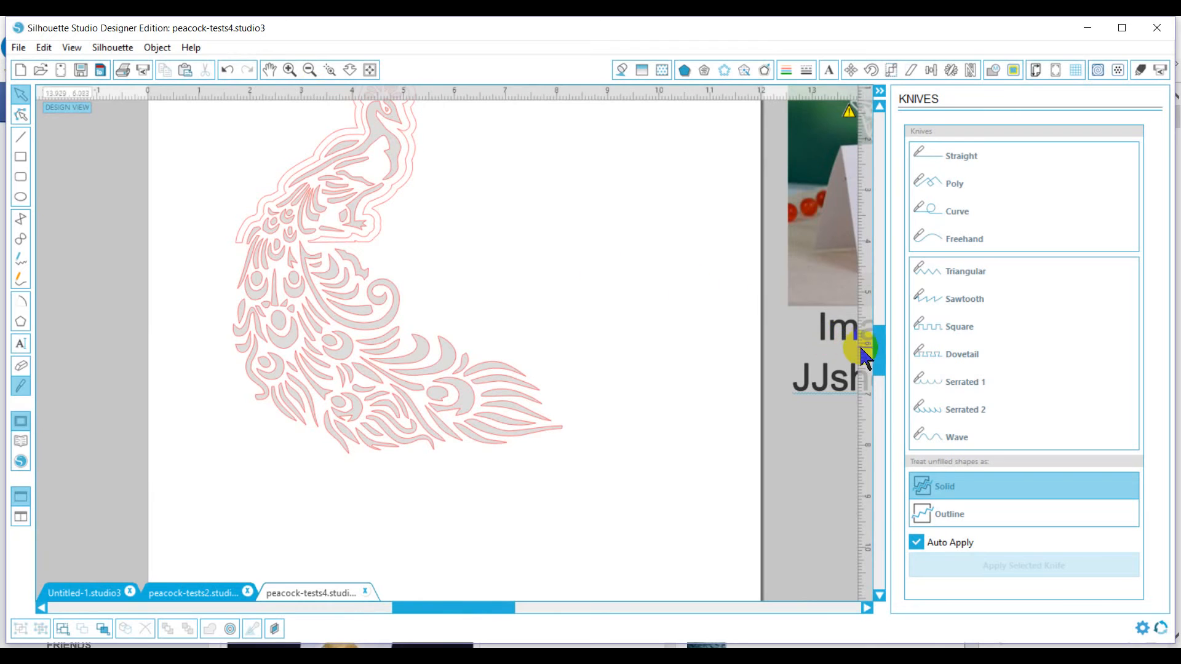
{"action": "left_click_drag", "start_coordinate": [879, 348], "coordinate": [882, 329]}
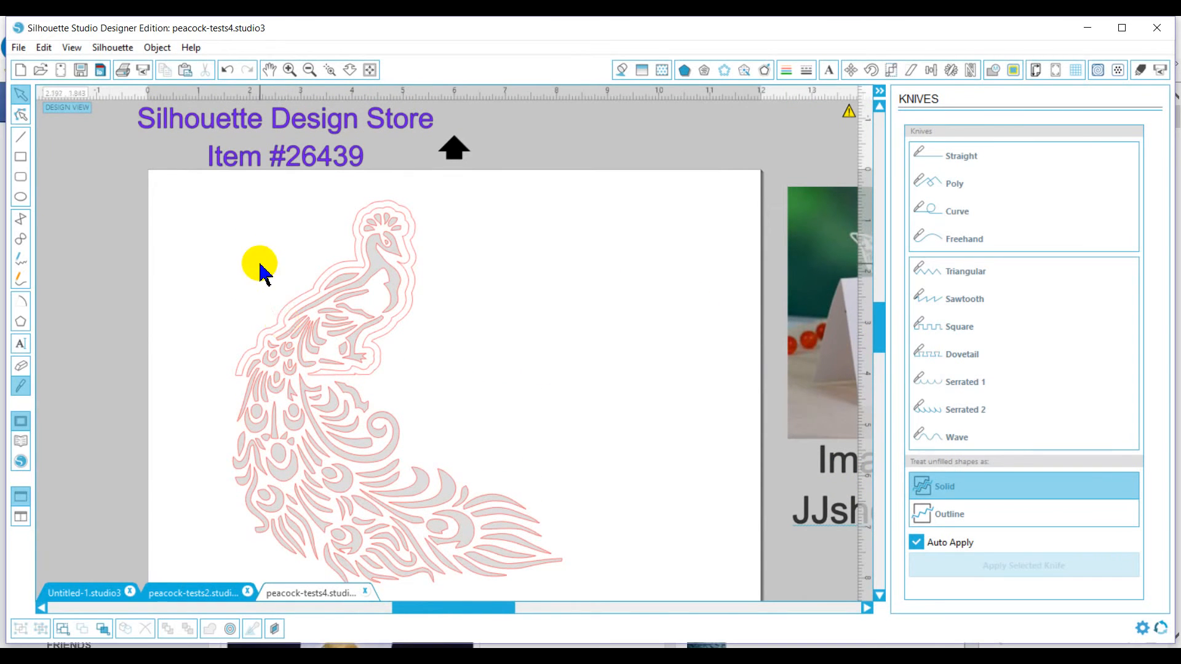
Group the peacock design with its upper outline frame and reposition the group near the middle of the page.
{"action": "left_click_drag", "start_coordinate": [259, 264], "coordinate": [443, 498]}
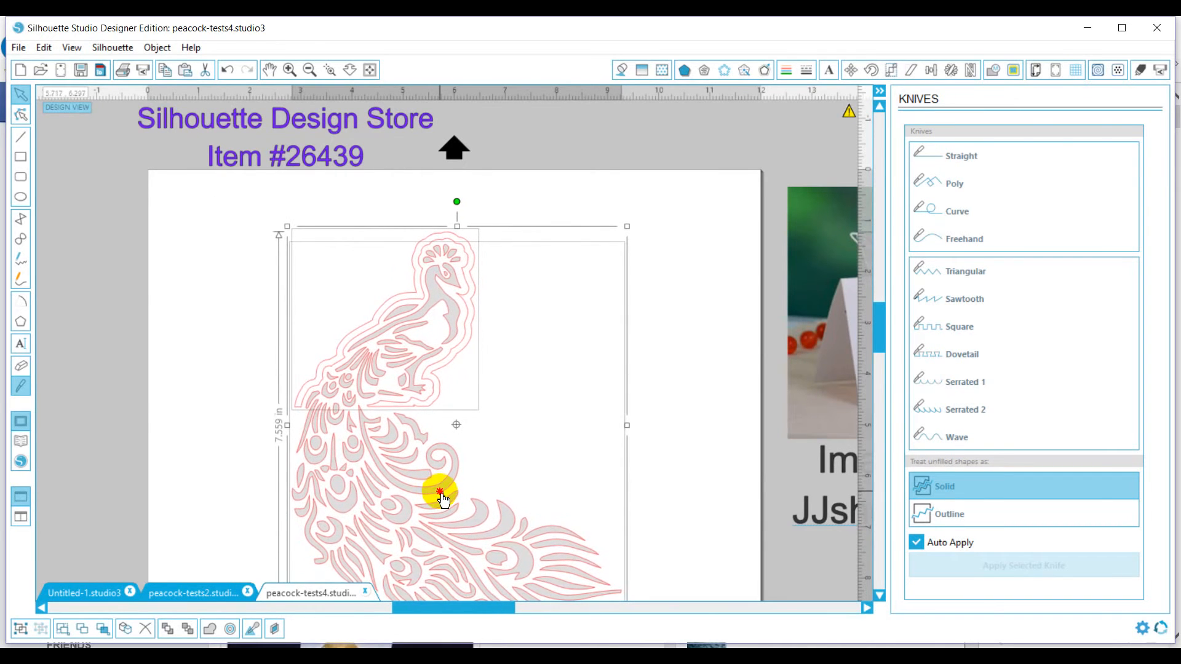
{"action": "right_click", "coordinate": [442, 500]}
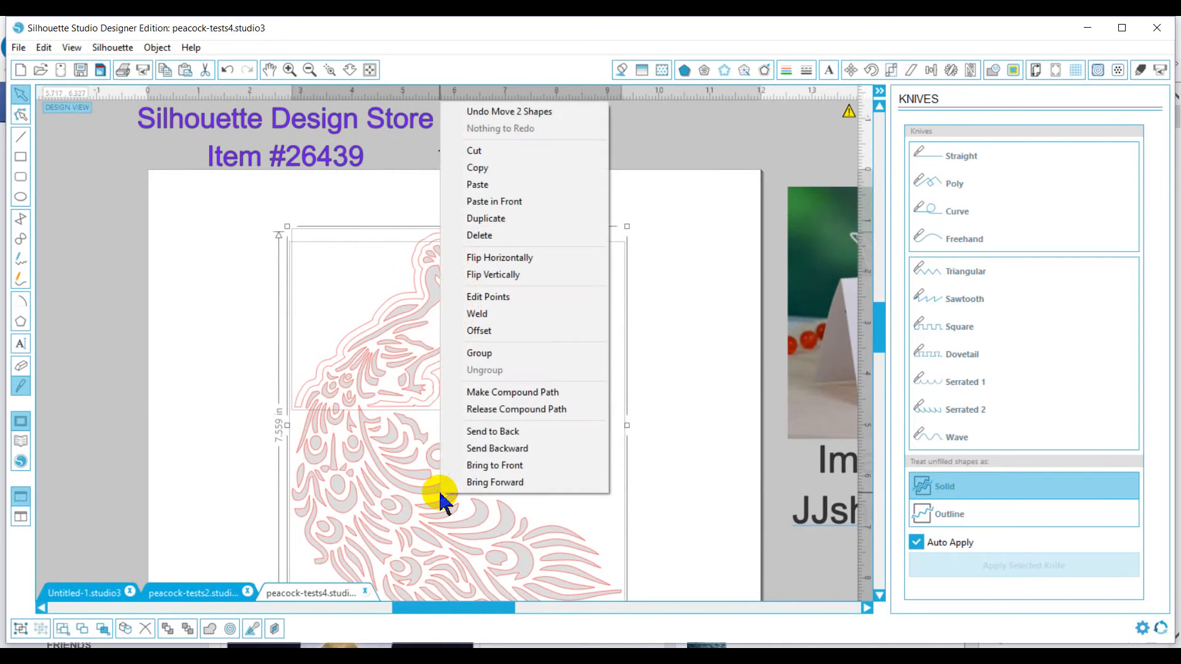
{"action": "left_click", "coordinate": [481, 355]}
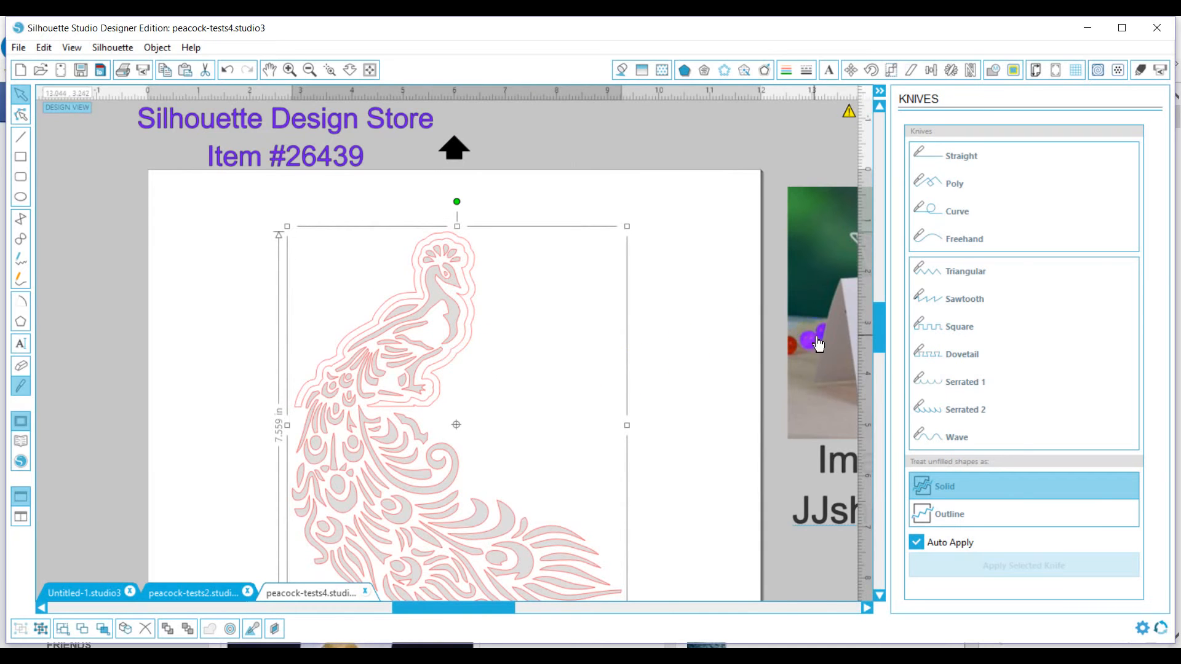
{"action": "left_click_drag", "start_coordinate": [881, 335], "coordinate": [881, 356]}
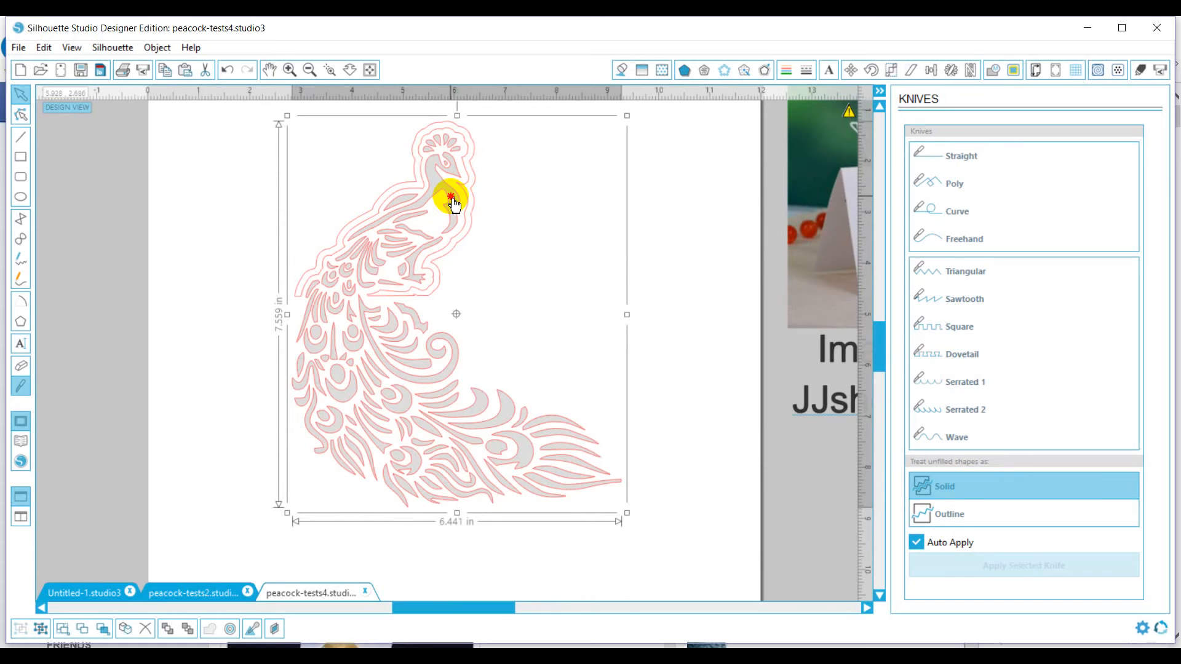
{"action": "left_click_drag", "start_coordinate": [452, 203], "coordinate": [455, 259]}
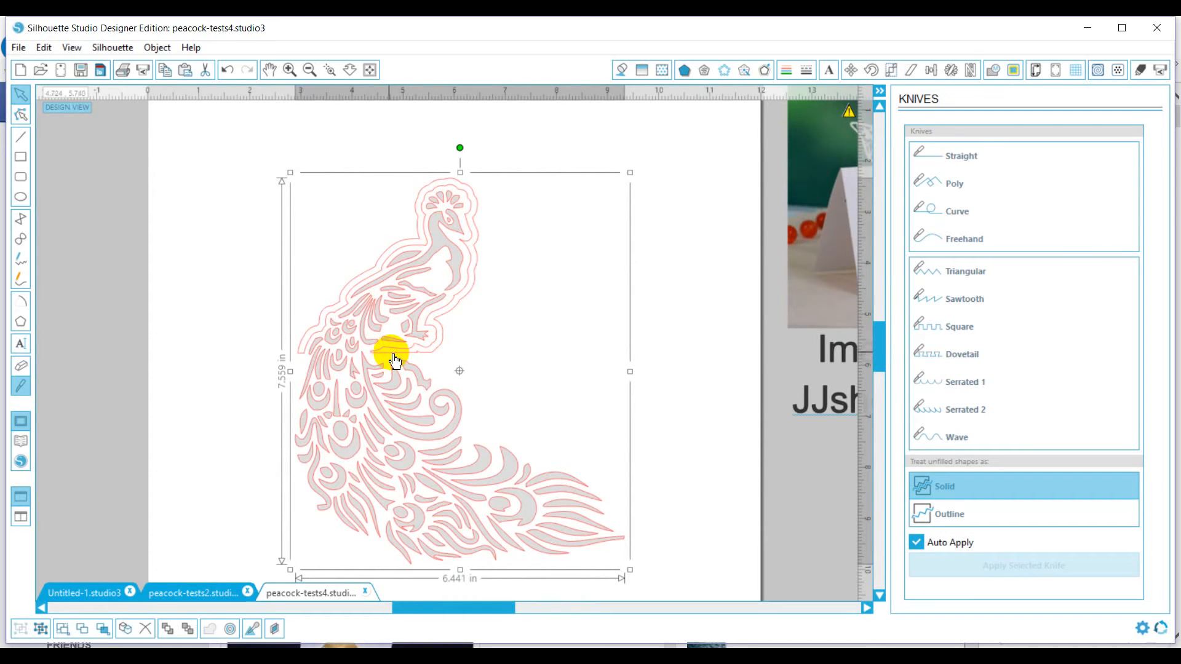
{"action": "left_click", "coordinate": [486, 357]}
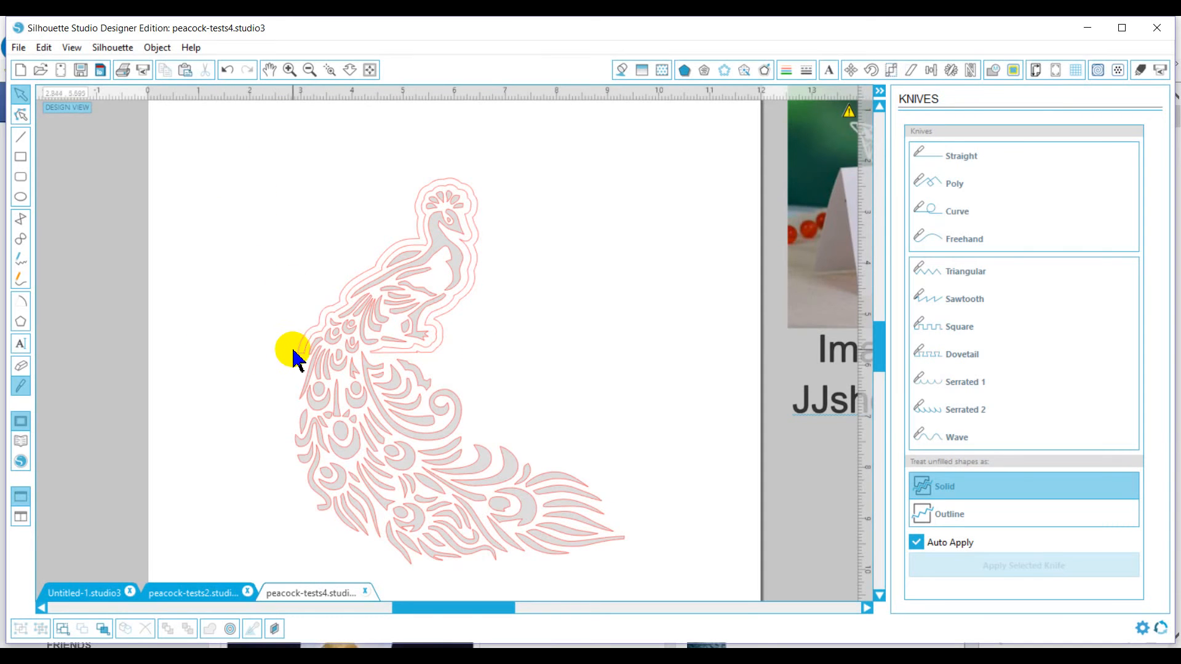
{"action": "left_click_drag", "start_coordinate": [307, 360], "coordinate": [424, 358]}
{"action": "left_click_drag", "start_coordinate": [297, 354], "coordinate": [454, 346]}
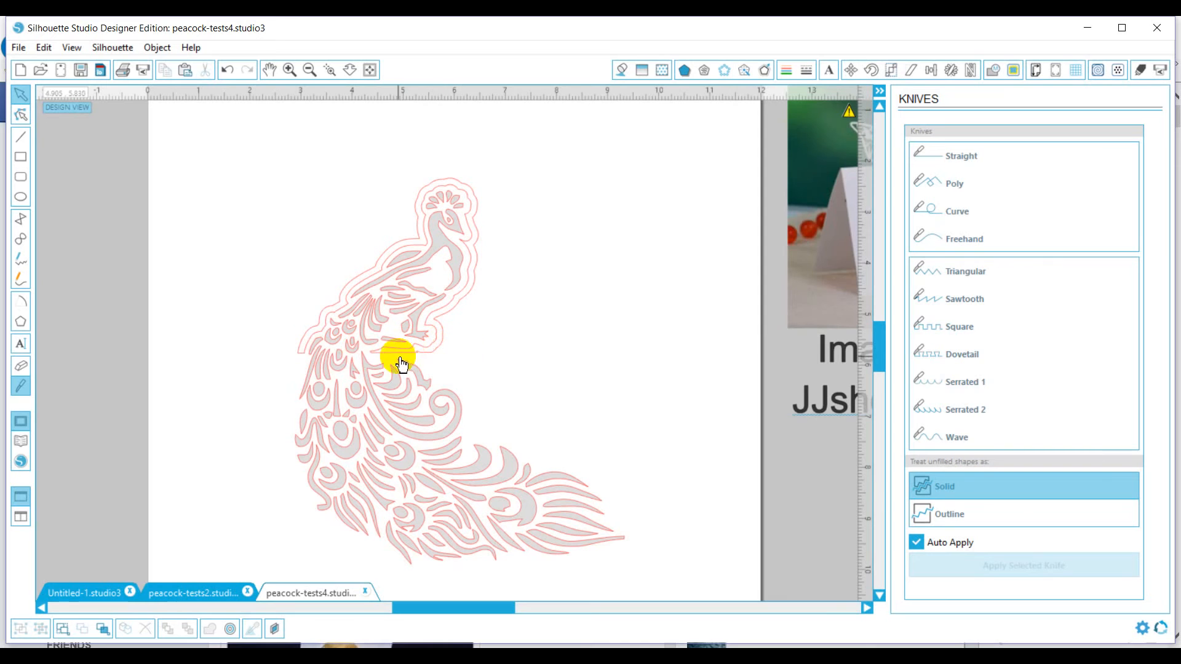
Draw a rectangle about 10.2 in wide and 10.3 in tall around the whole peacock as the card outline.
{"action": "left_click", "coordinate": [21, 159]}
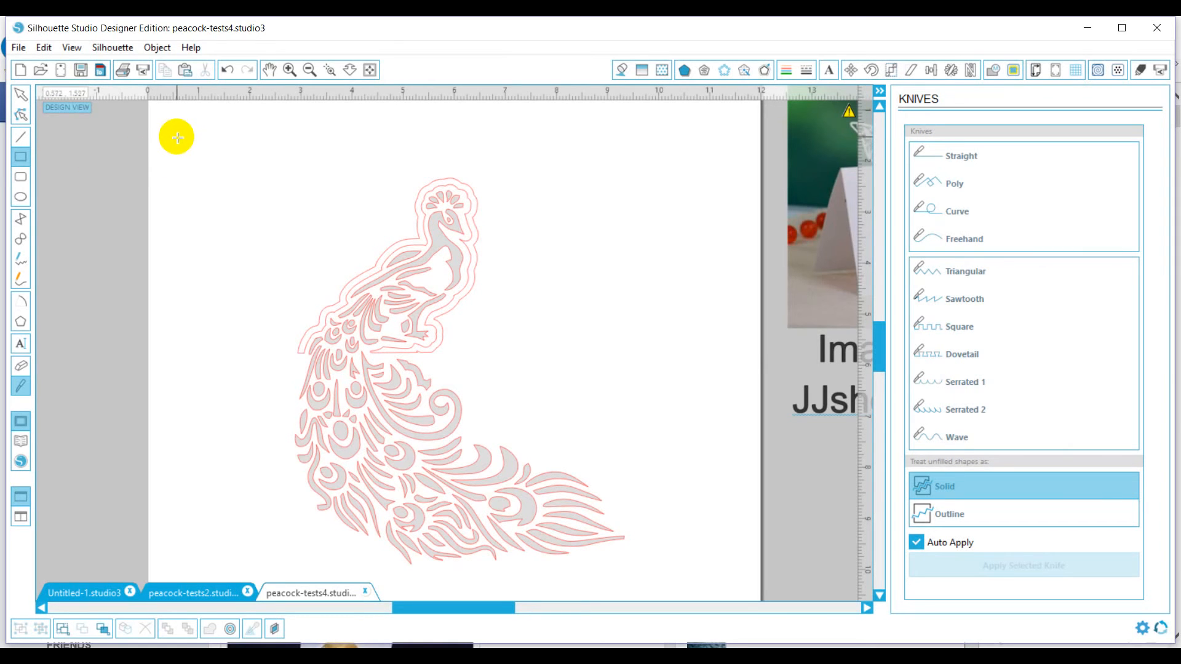
{"action": "left_click_drag", "start_coordinate": [174, 136], "coordinate": [696, 520]}
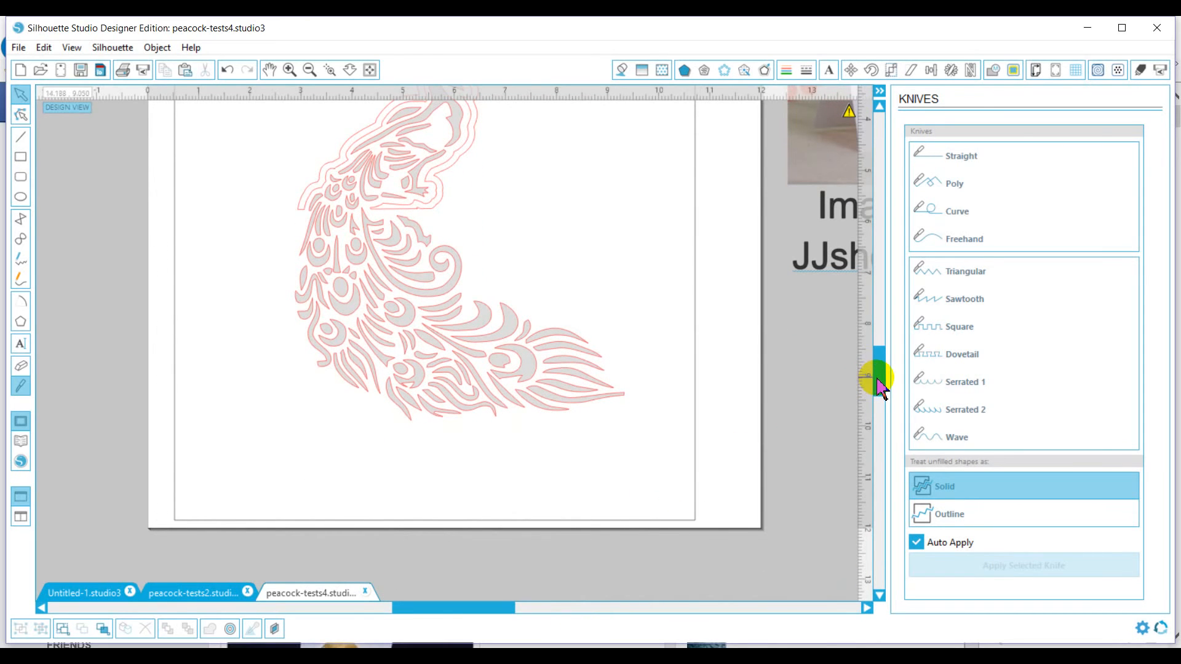
{"action": "left_click_drag", "start_coordinate": [877, 378], "coordinate": [878, 358]}
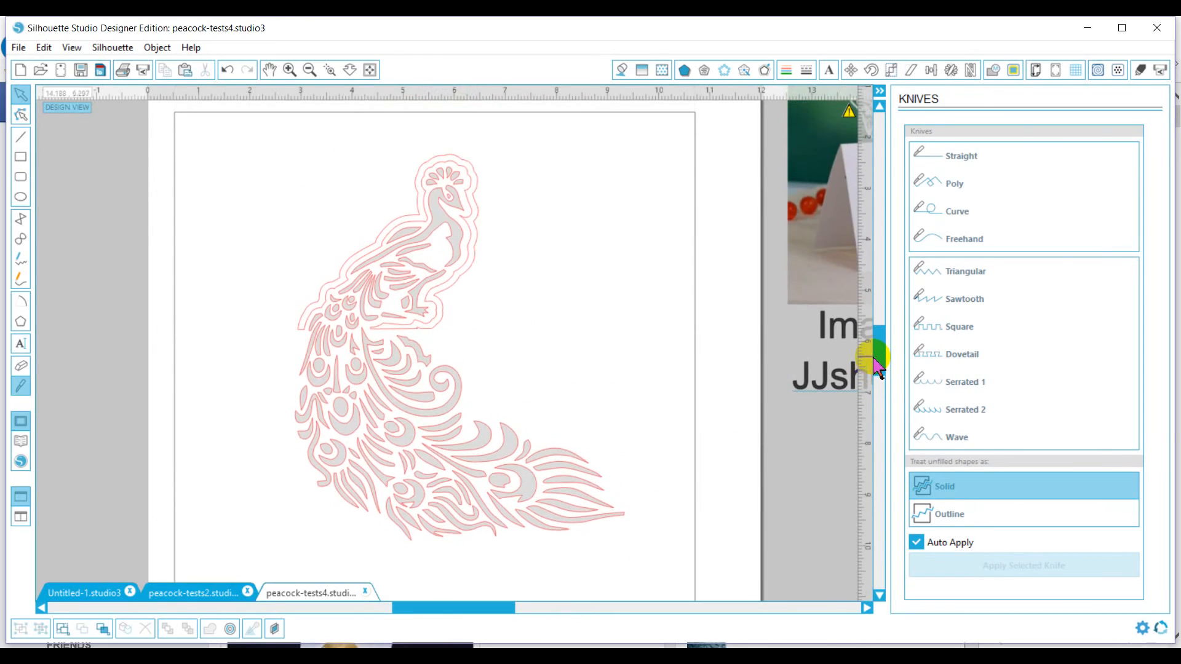
{"action": "left_click", "coordinate": [22, 137]}
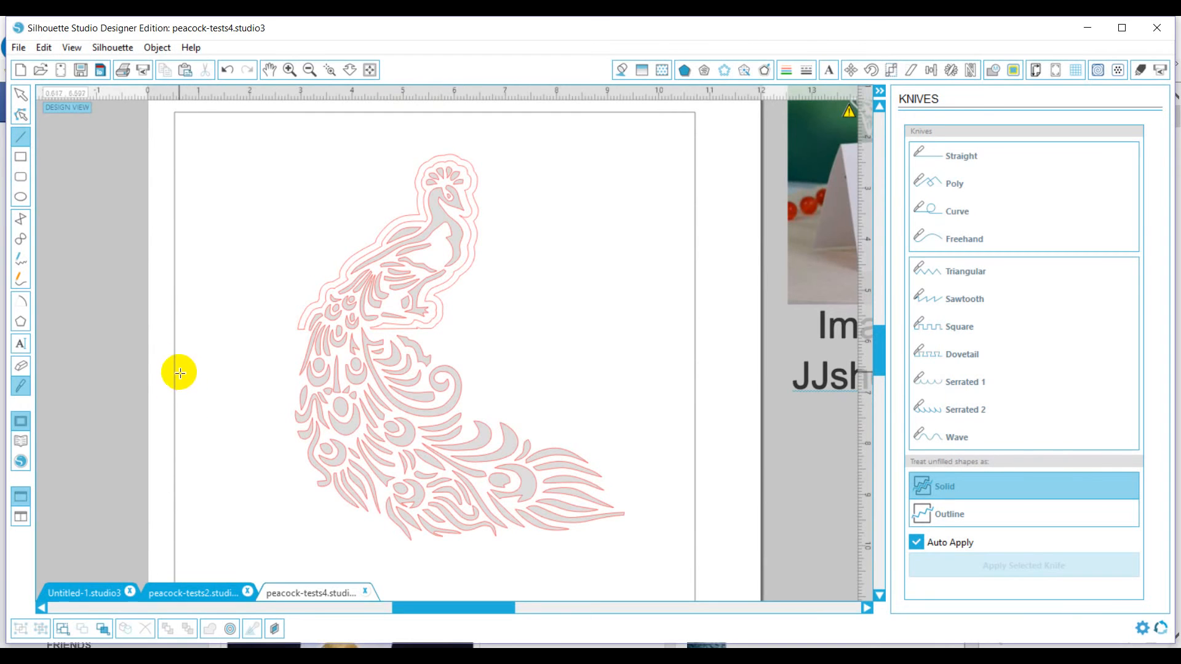
{"action": "left_click_drag", "start_coordinate": [178, 374], "coordinate": [102, 360]}
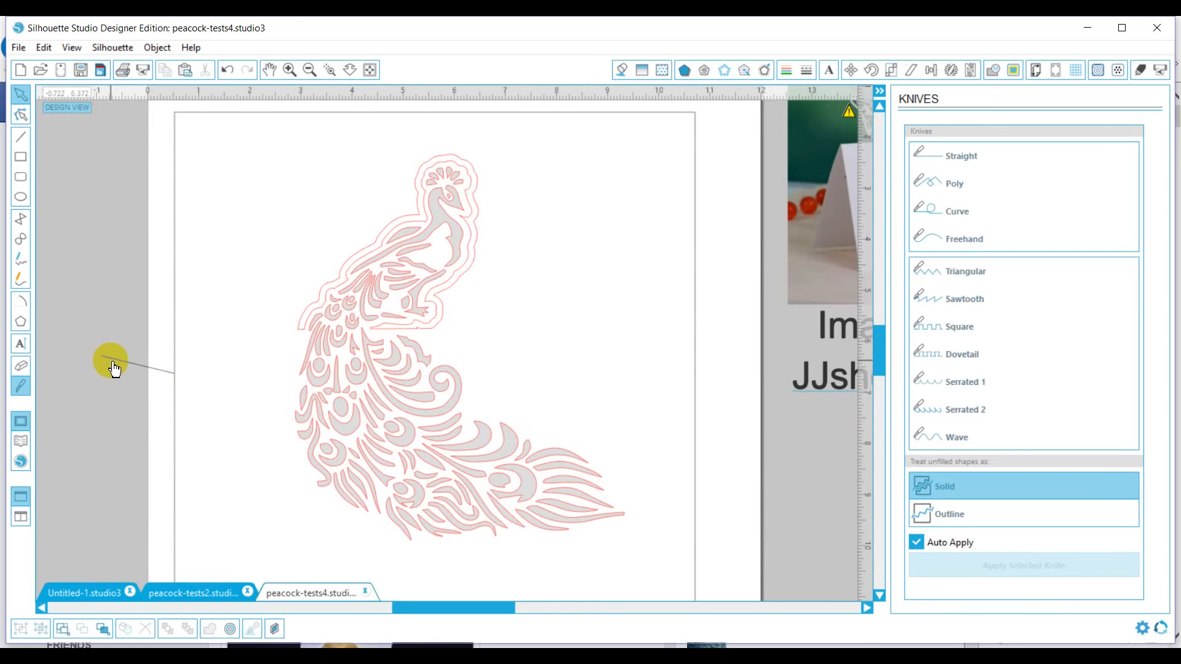
{"action": "left_click", "coordinate": [115, 367]}
{"action": "key", "text": "Delete"}
Draw a horizontal fold line about 10.23 in long across the card rectangle's full width and give it the widely spaced dashed line style.
{"action": "left_click", "coordinate": [21, 139]}
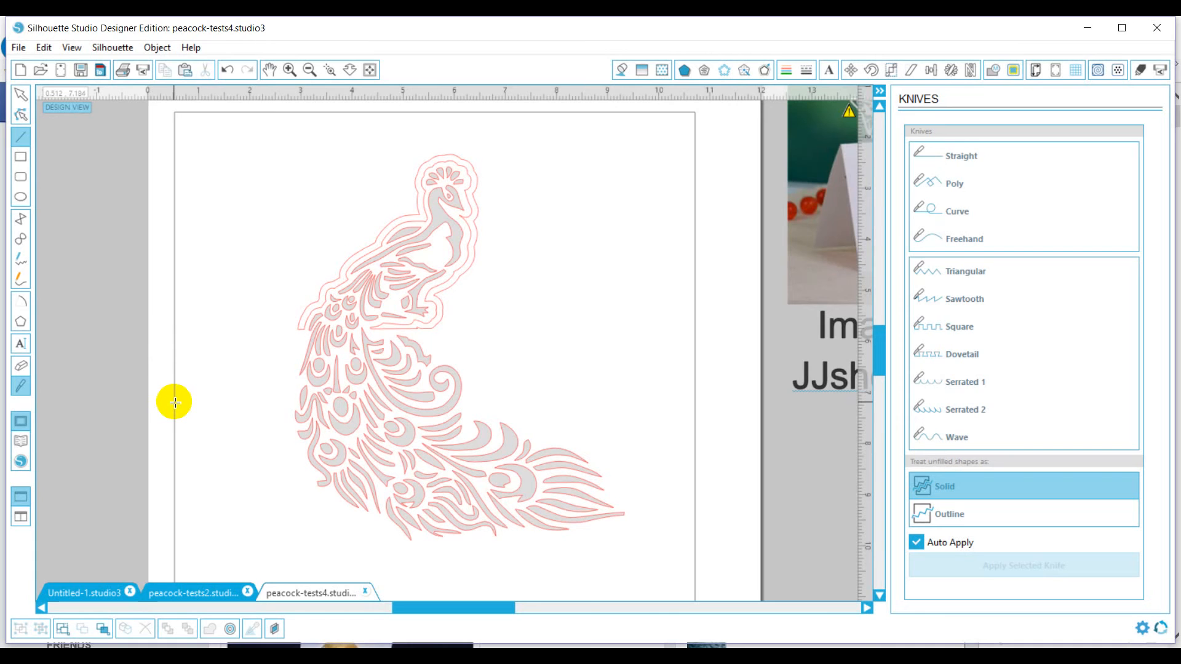
{"action": "mouse_move", "coordinate": [175, 403]}
{"action": "left_mouse_down"}
{"action": "mouse_move", "coordinate": [290, 409]}
{"action": "mouse_move", "coordinate": [311, 343]}
{"action": "mouse_move", "coordinate": [345, 490]}
{"action": "mouse_move", "coordinate": [369, 346]}
{"action": "mouse_move", "coordinate": [400, 332]}
{"action": "mouse_move", "coordinate": [514, 324]}
{"action": "mouse_move", "coordinate": [697, 356]}
{"action": "left_mouse_up"}
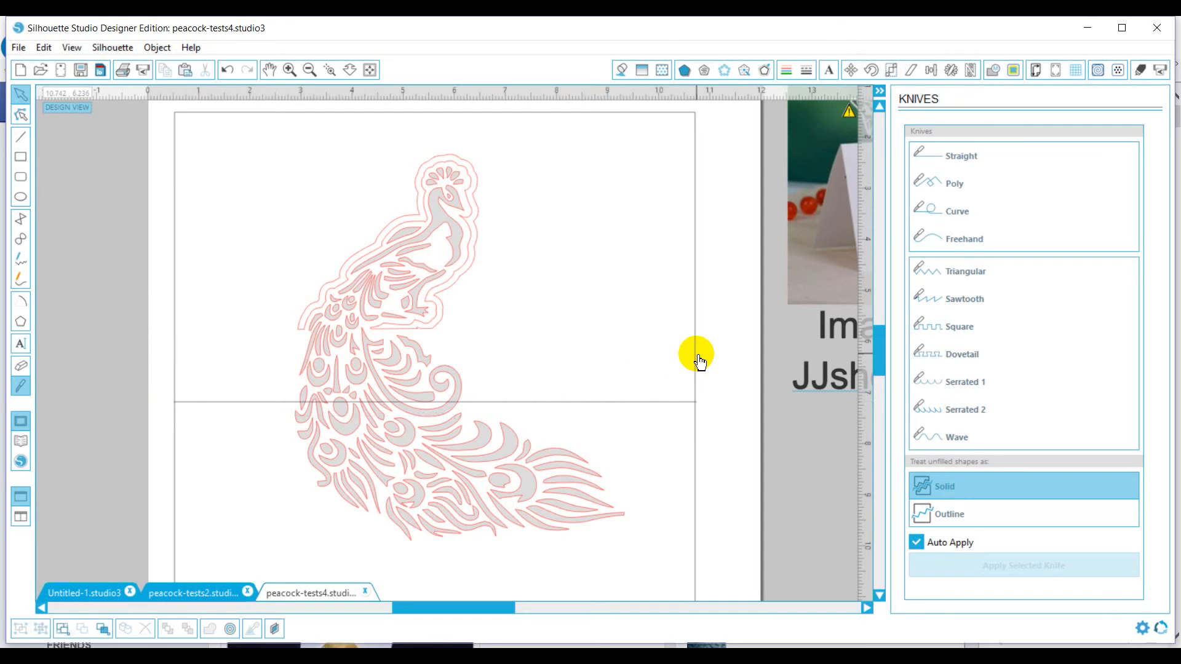
{"action": "left_click", "coordinate": [653, 403]}
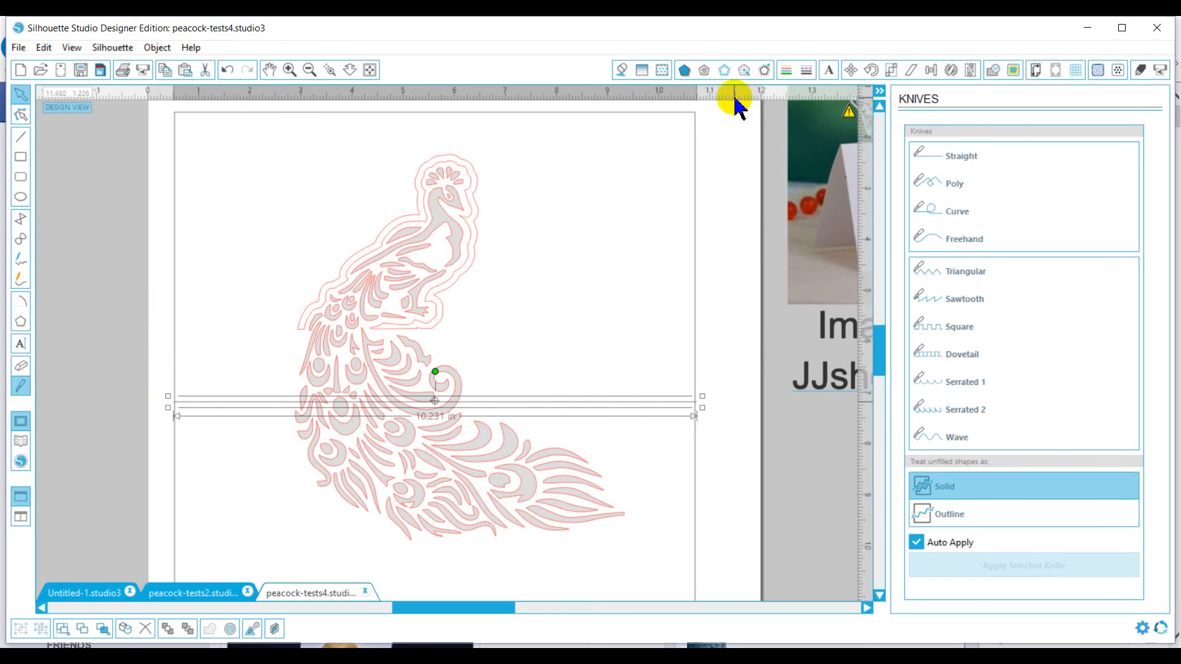
{"action": "left_click", "coordinate": [806, 73]}
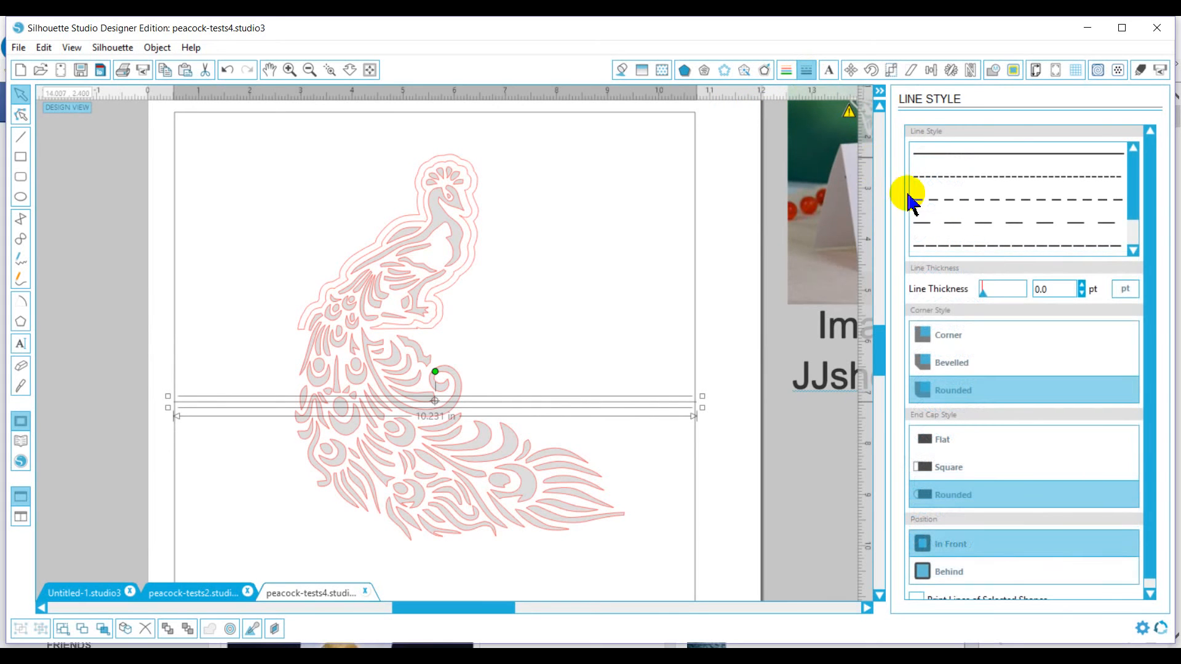
{"action": "left_click", "coordinate": [924, 225]}
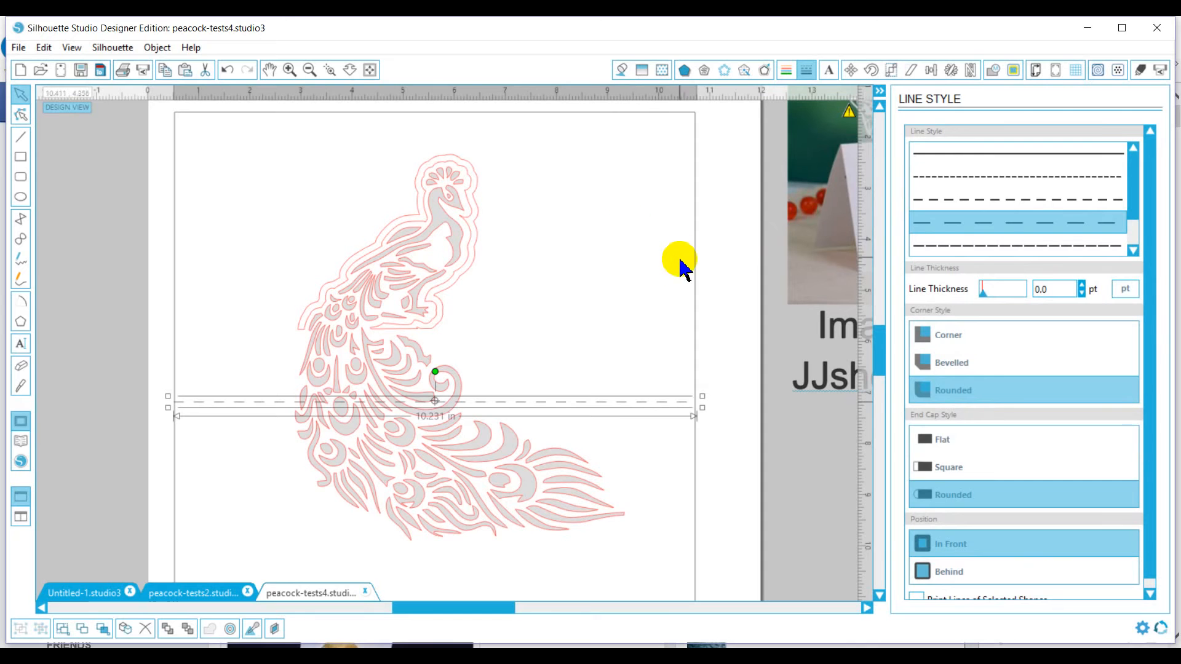
Align the dashed fold line and the card rectangle vertically with Align Middle and group them.
{"action": "left_click", "coordinate": [685, 279]}
{"action": "left_click_drag", "start_coordinate": [684, 279], "coordinate": [734, 454]}
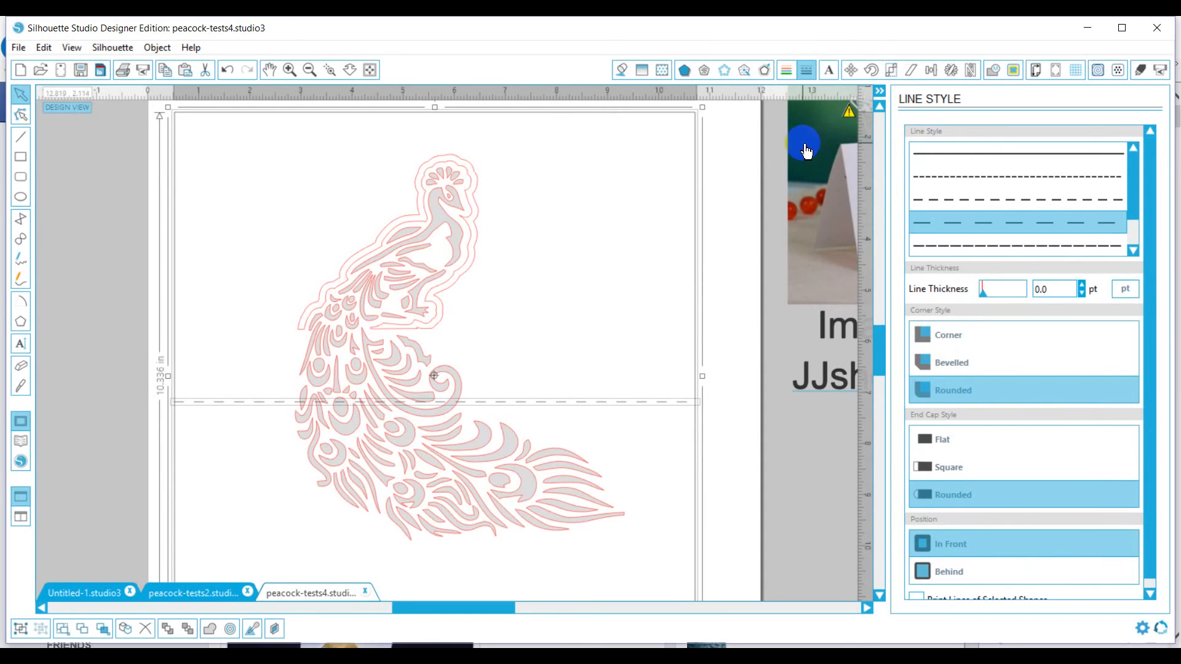
{"action": "left_click", "coordinate": [931, 75]}
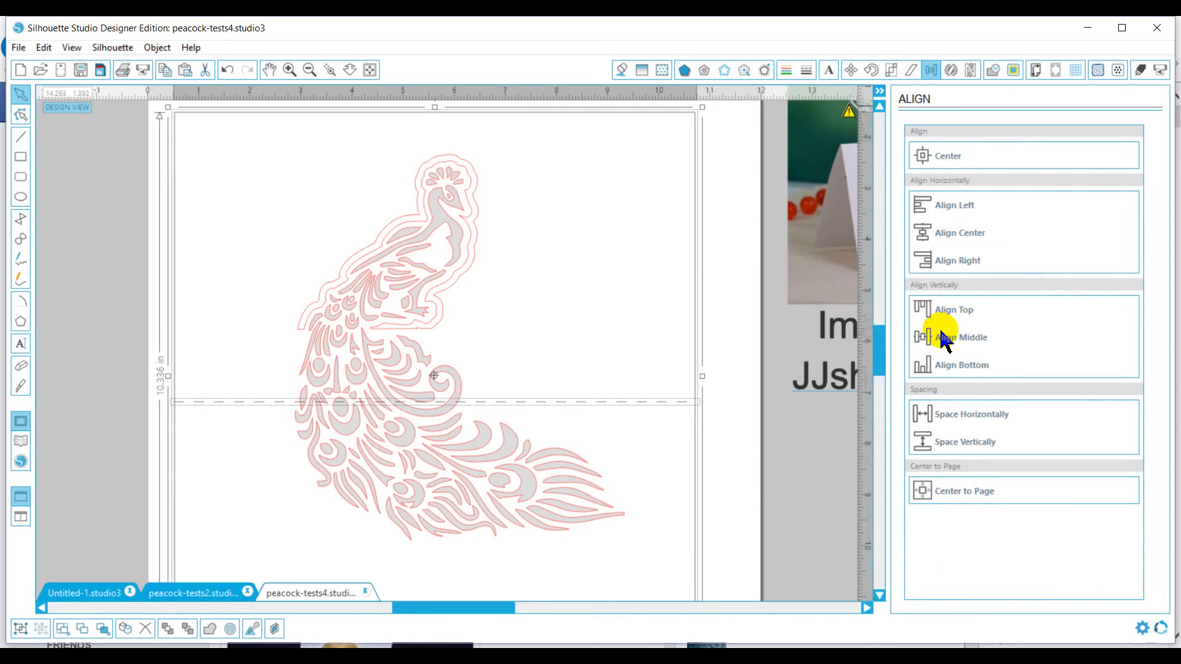
{"action": "left_click", "coordinate": [945, 339]}
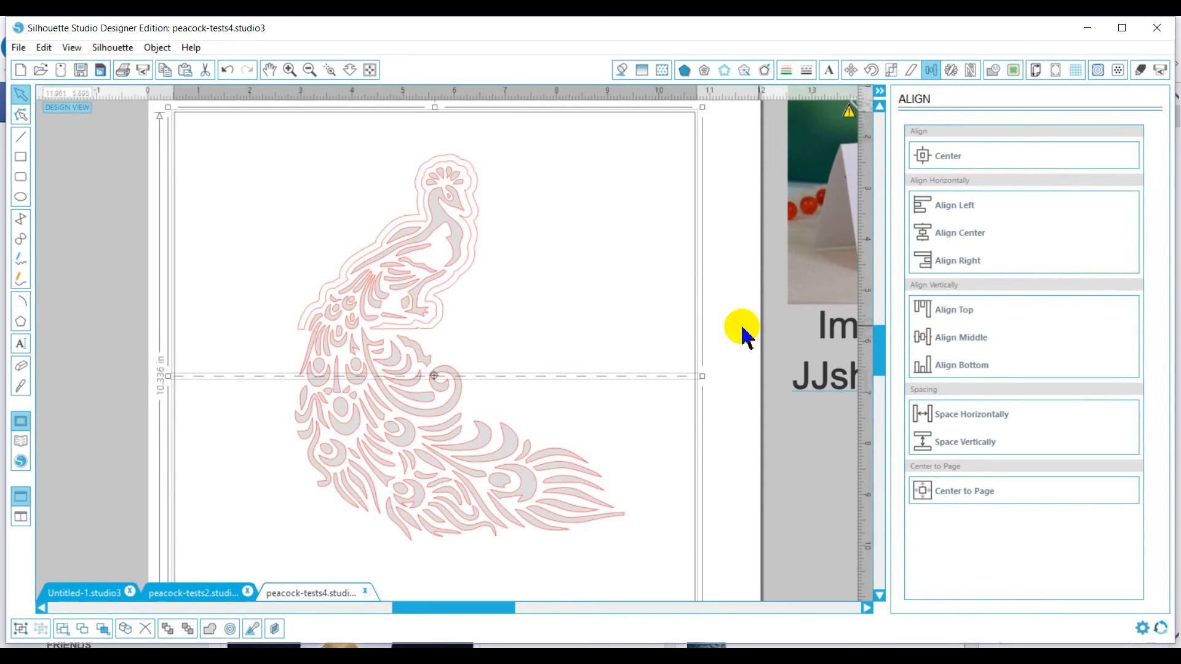
{"action": "right_click", "coordinate": [683, 381]}
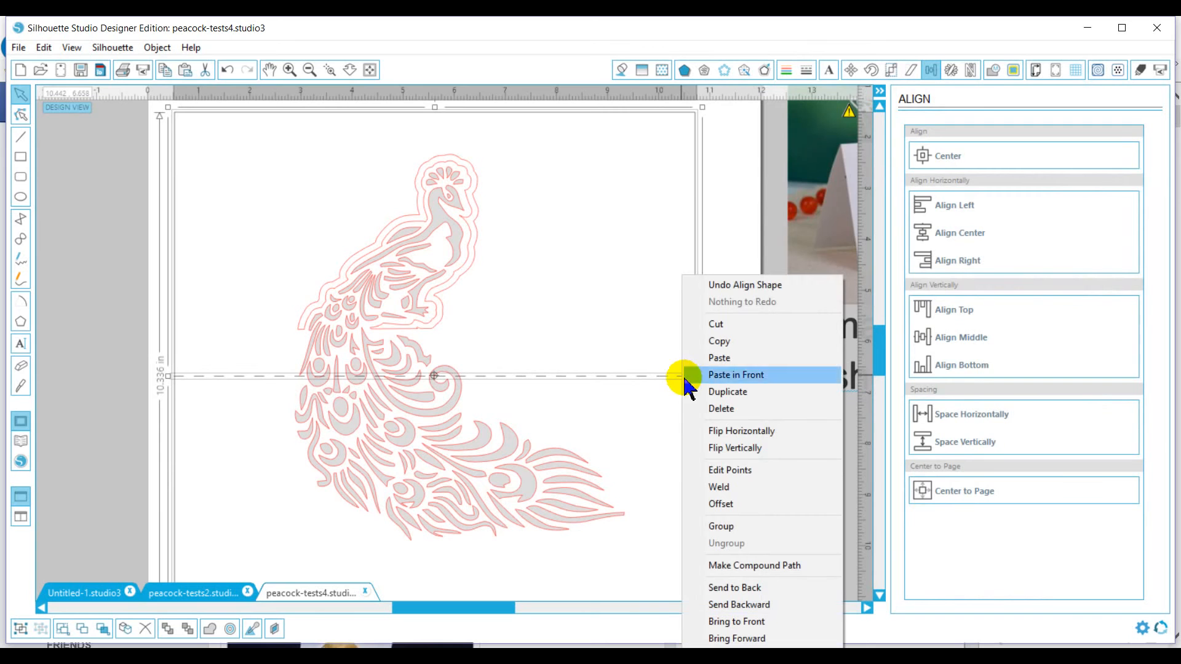
{"action": "left_click", "coordinate": [724, 531]}
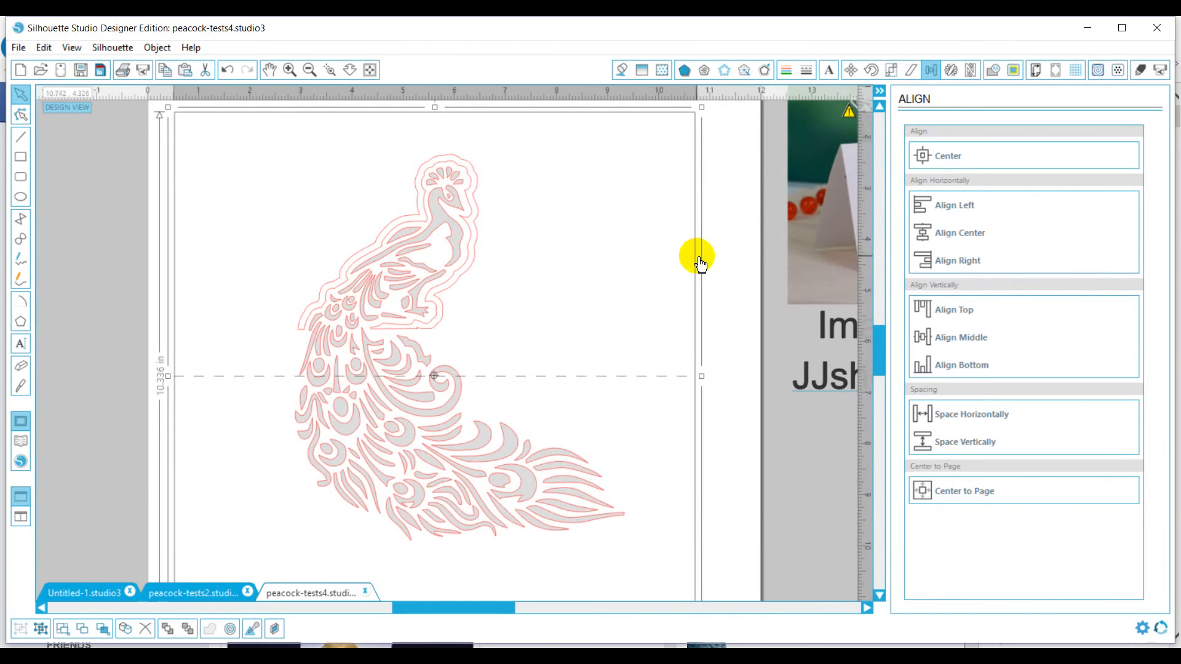
Move the card group so its dashed fold line meets the cut lower edge of the peacock's outline frame.
{"action": "left_click_drag", "start_coordinate": [700, 261], "coordinate": [688, 211]}
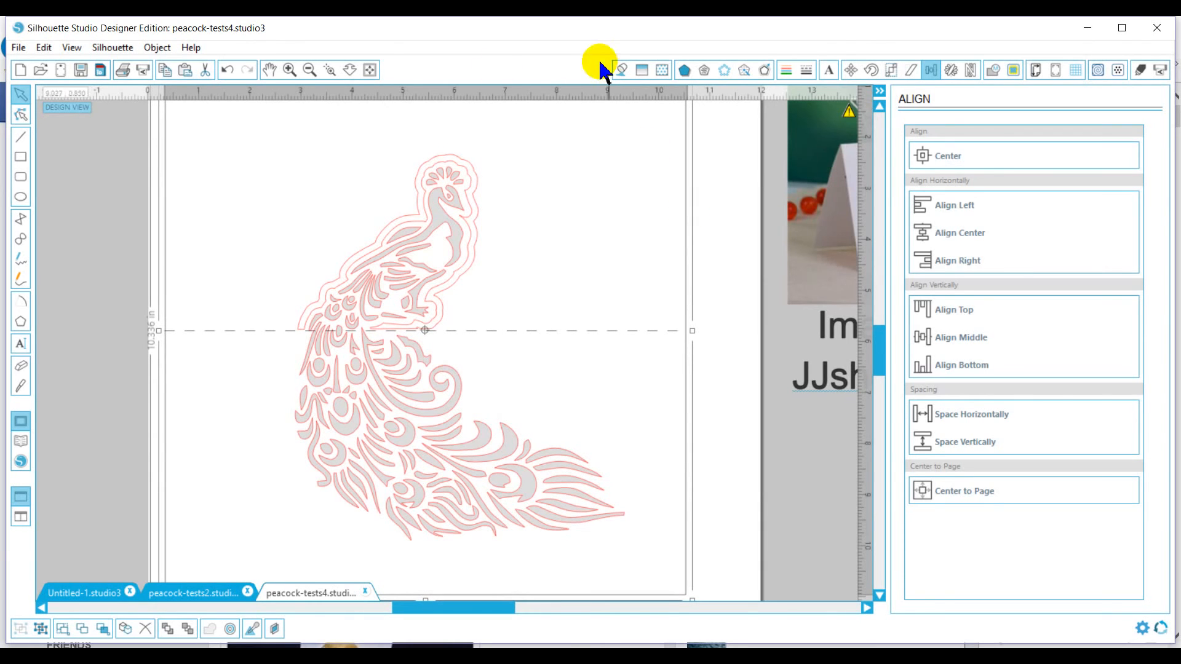
{"action": "left_click", "coordinate": [330, 70]}
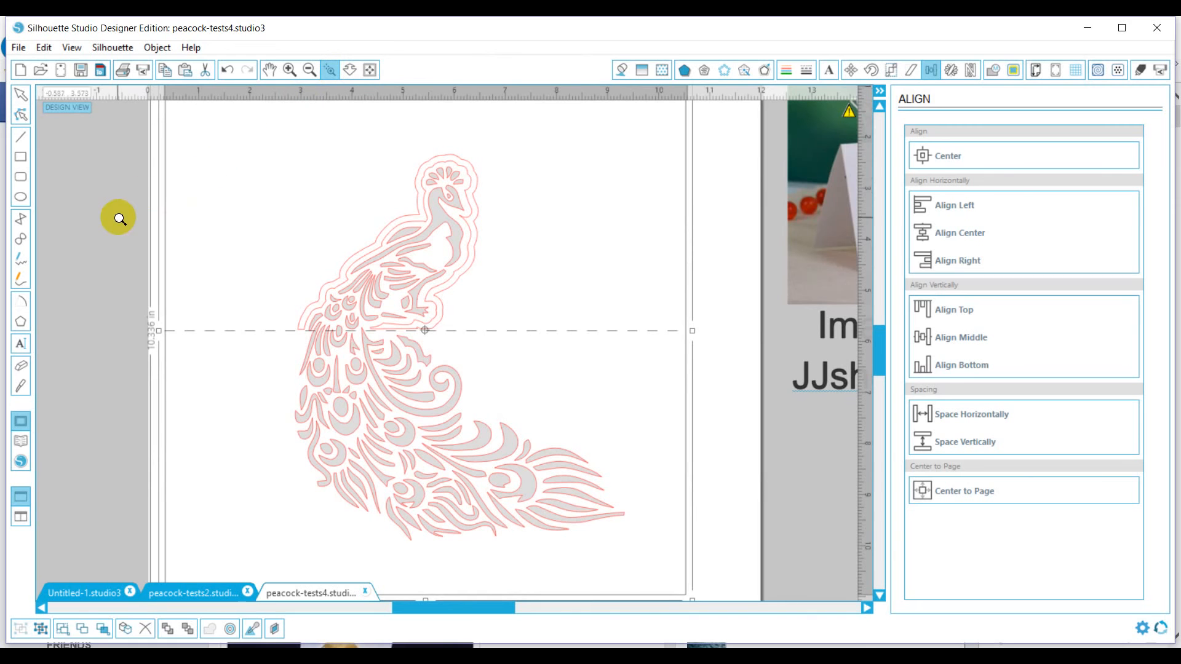
{"action": "left_click_drag", "start_coordinate": [118, 217], "coordinate": [586, 466]}
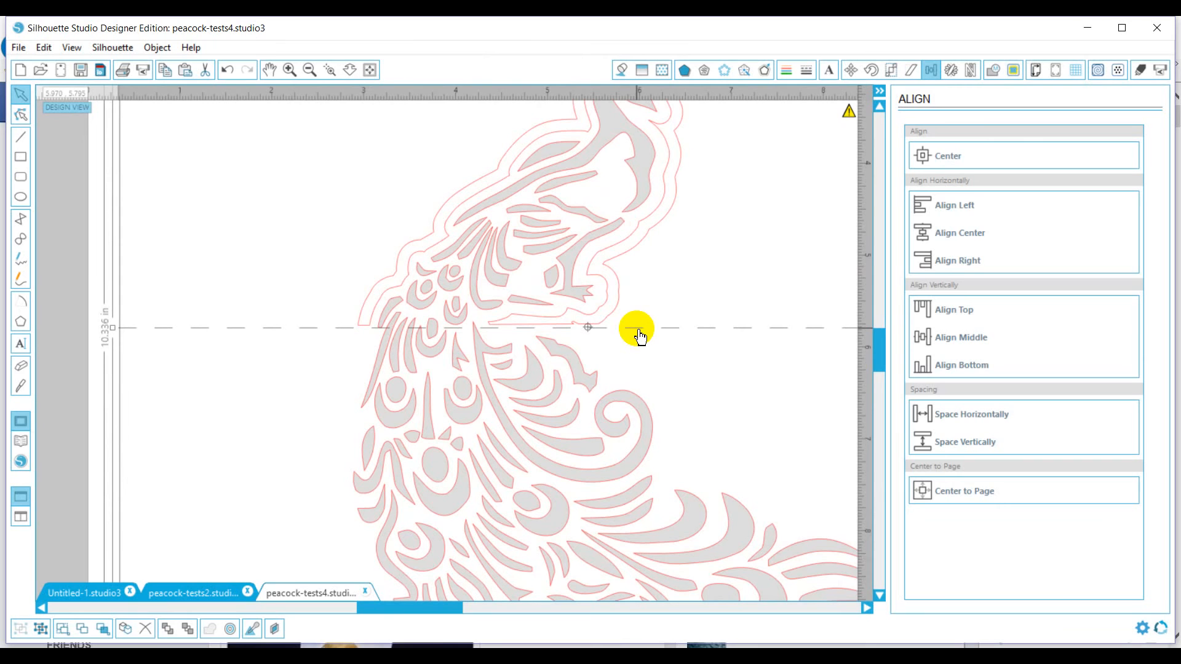
{"action": "left_click_drag", "start_coordinate": [640, 336], "coordinate": [640, 336]}
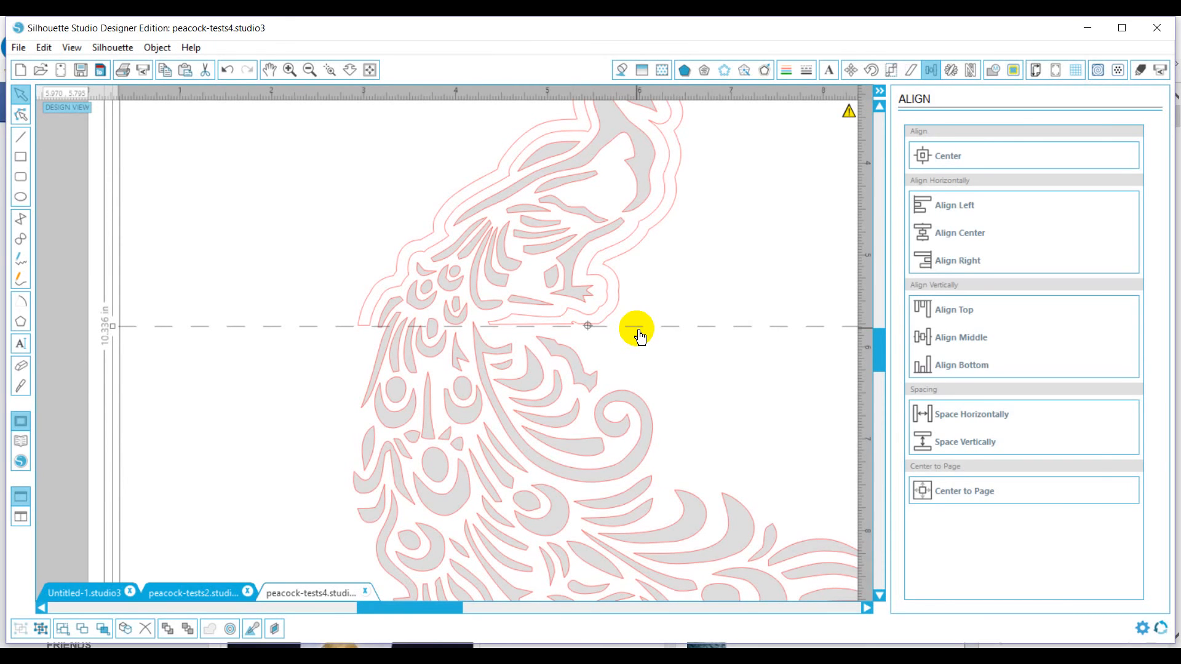
{"action": "left_click_drag", "start_coordinate": [640, 336], "coordinate": [640, 338]}
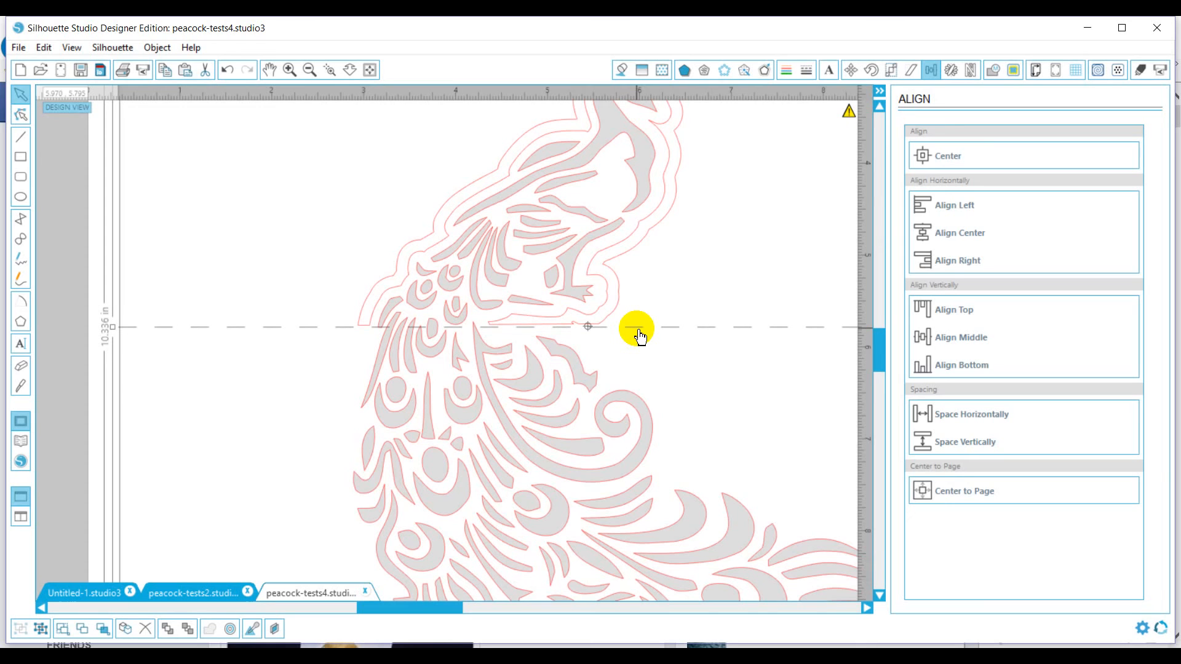
Fine-tune the card group's vertical position so its dashed fold line lies exactly on the cut lower edge of the peacock's outline frame.
{"action": "left_click_drag", "start_coordinate": [640, 336], "coordinate": [640, 336]}
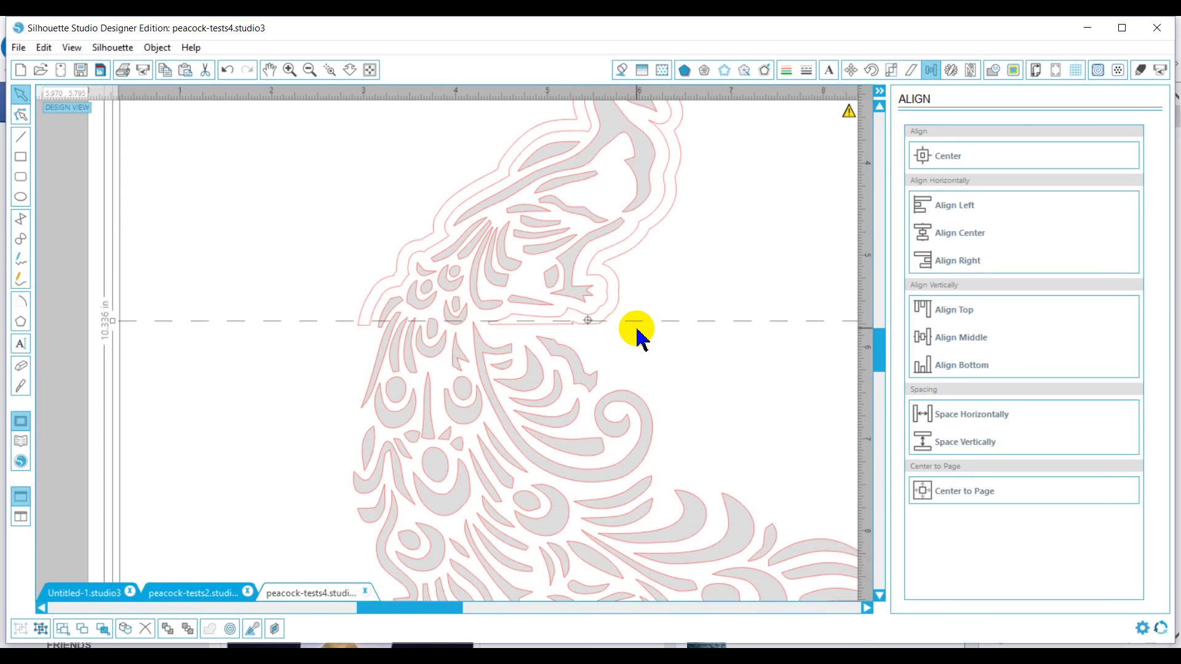
{"action": "key", "text": "Down"}
{"action": "key", "text": "Down"}
{"action": "key", "text": "Down"}
{"action": "key", "text": "Down"}
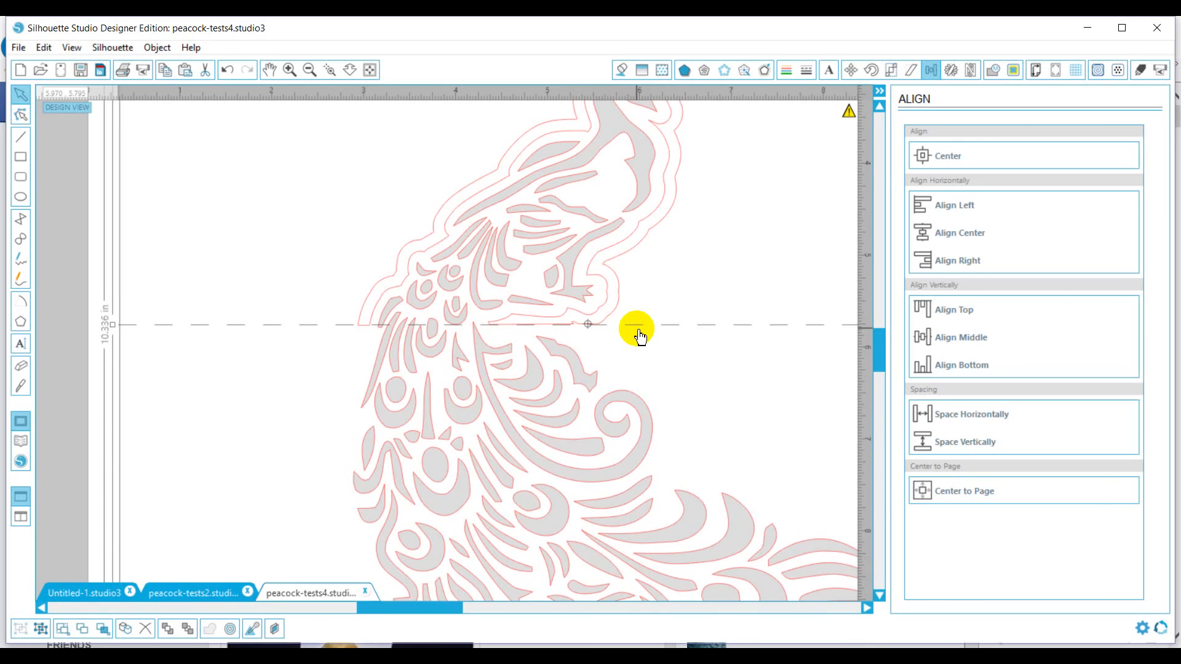
{"action": "key", "text": "Down"}
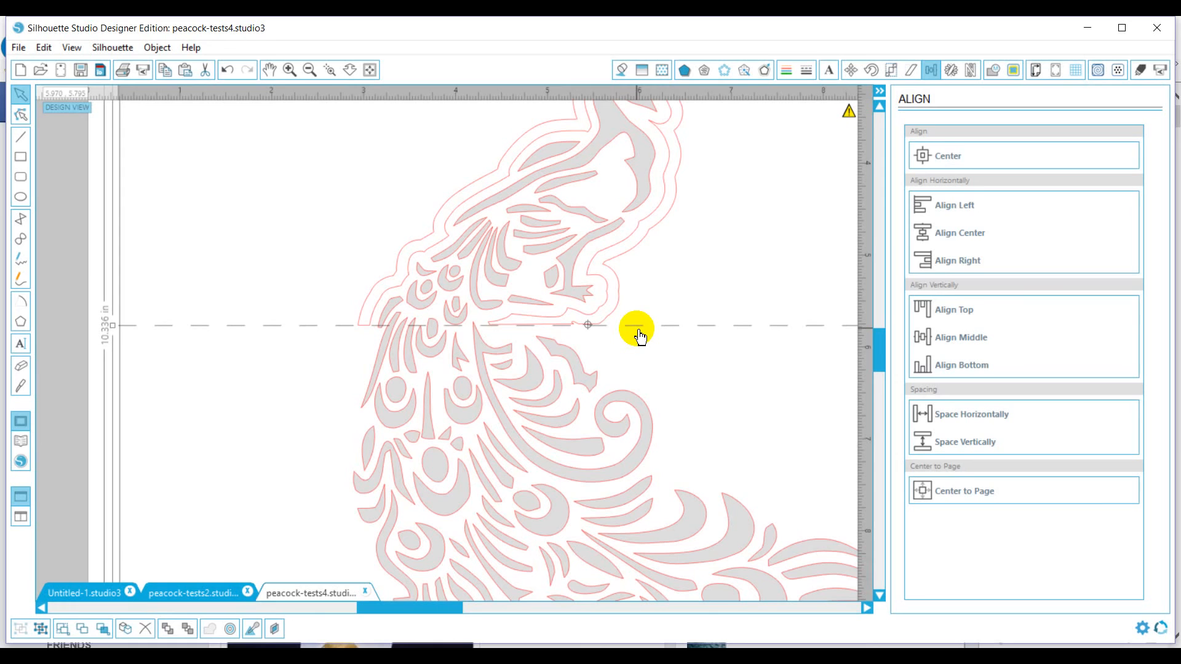
{"action": "key", "text": "Down"}
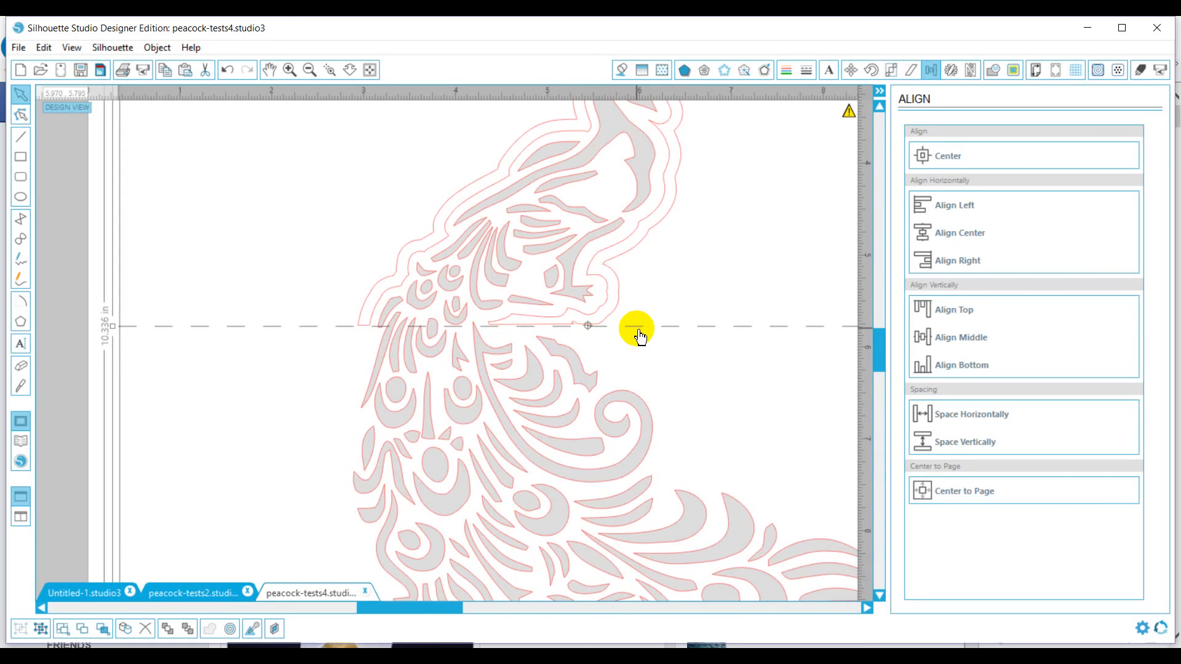
{"action": "key", "text": "Down"}
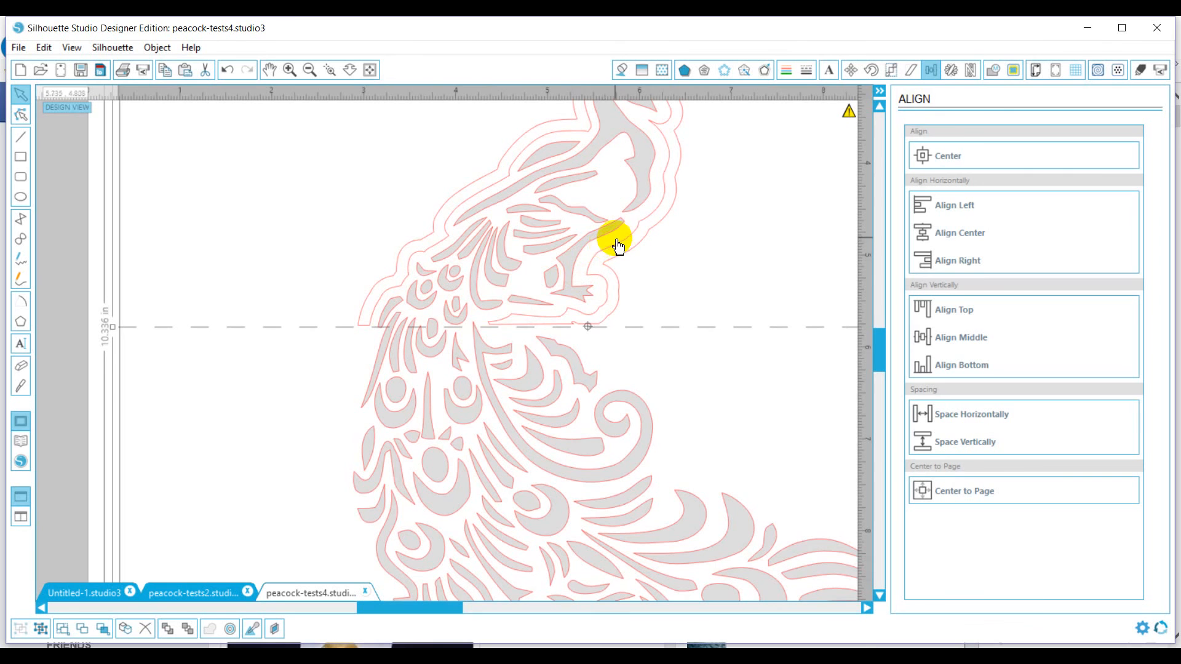
Fill the peacock and its outline frame with a near-black grey.
{"action": "left_click", "coordinate": [442, 221]}
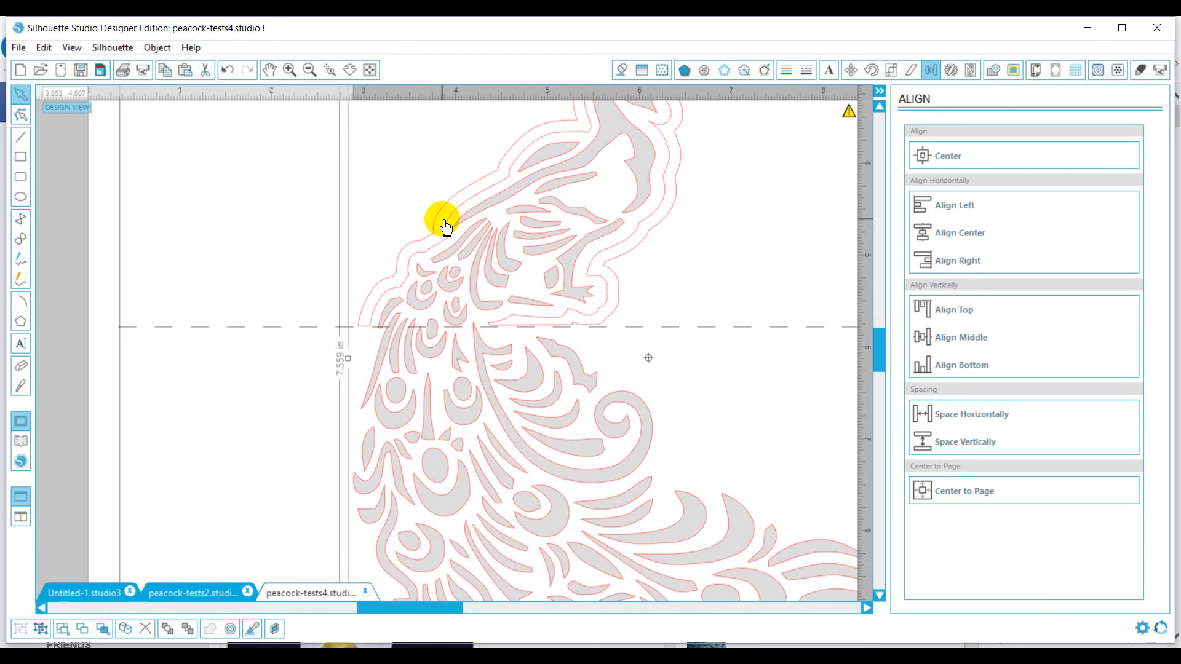
{"action": "left_click", "coordinate": [622, 70]}
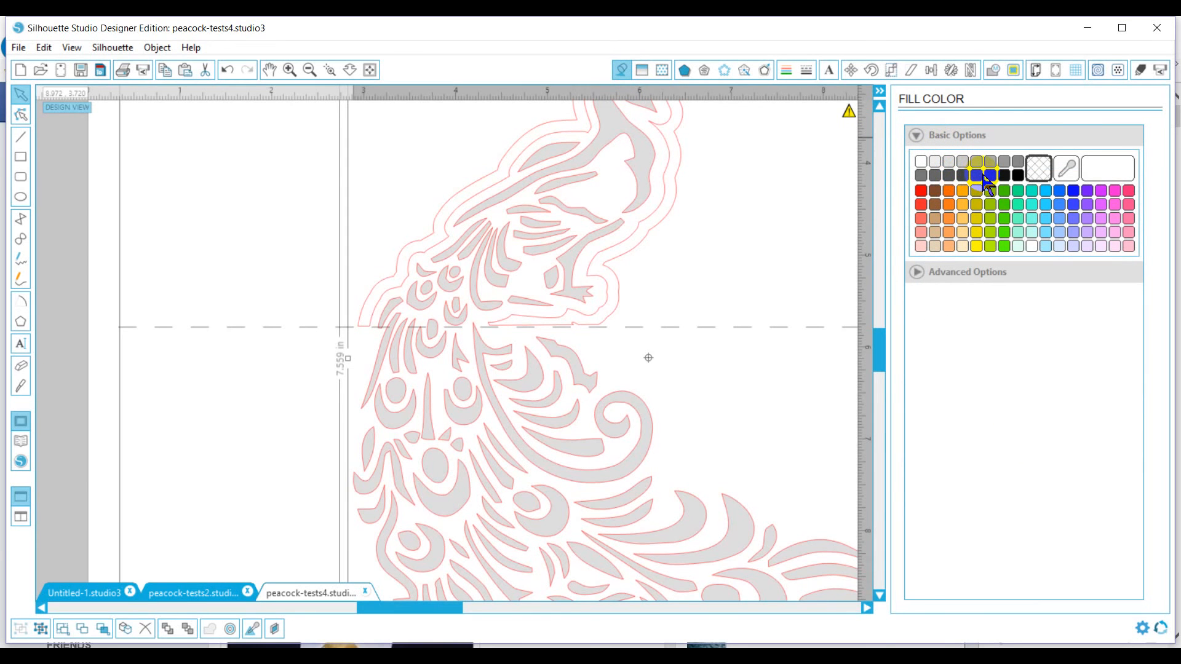
{"action": "left_click", "coordinate": [989, 178]}
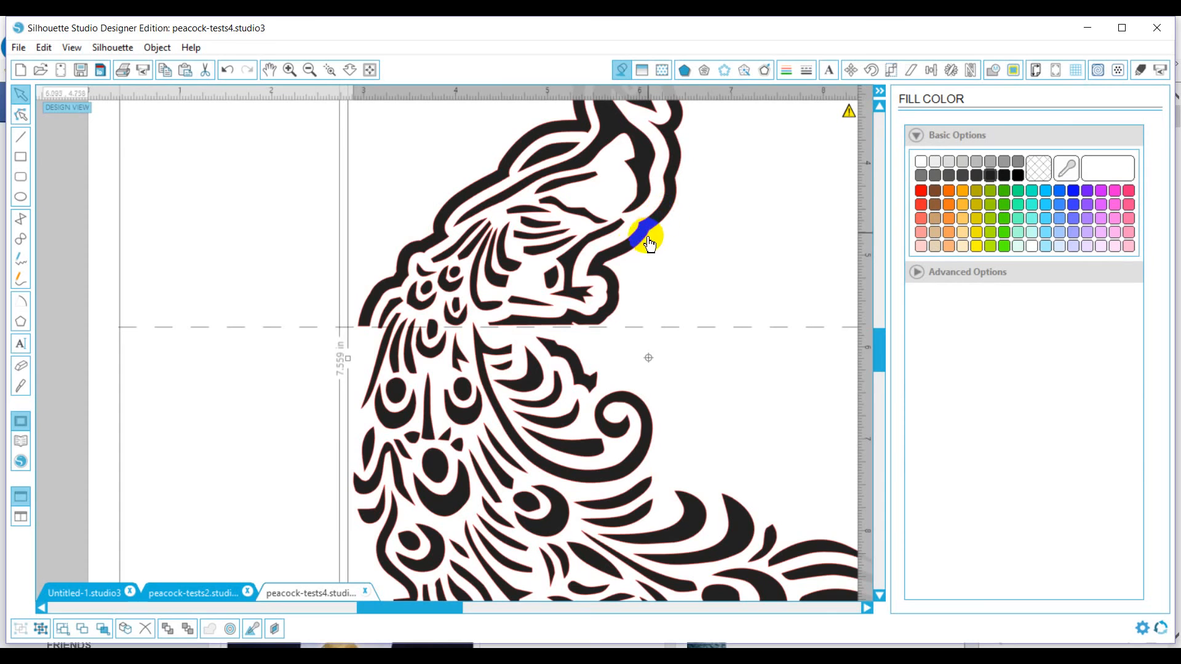
{"action": "left_click_drag", "start_coordinate": [615, 309], "coordinate": [514, 333]}
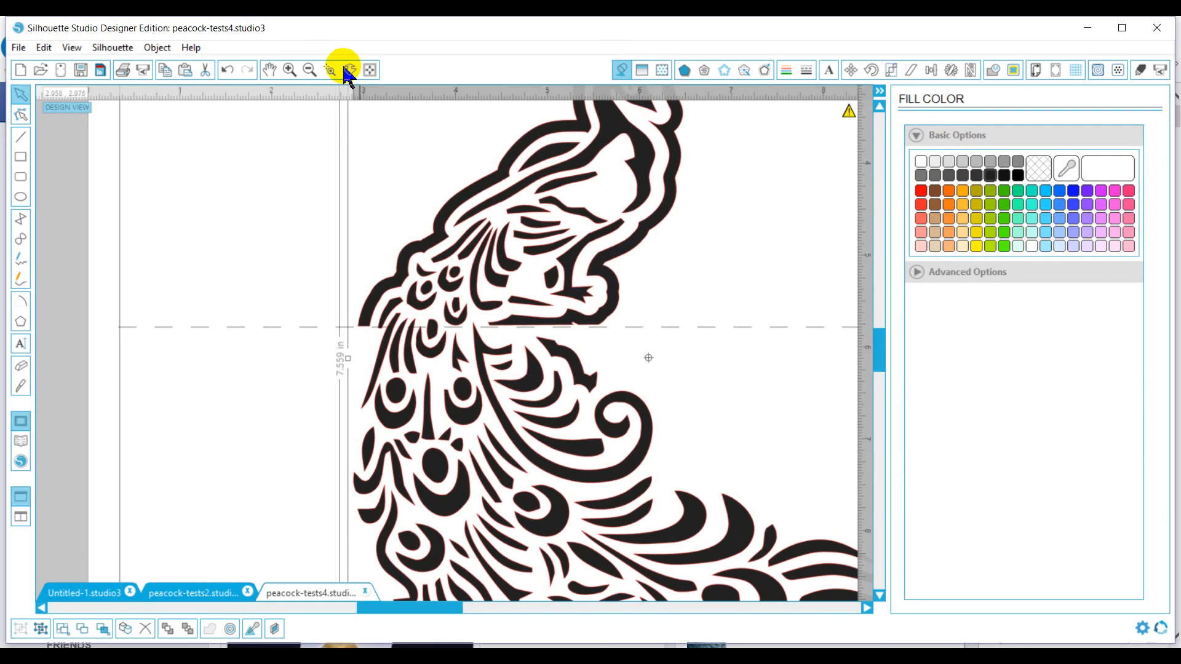
Shift the peacock about 1 in to the left inside the card rectangle, keeping its height relative to the fold line.
{"action": "left_click", "coordinate": [370, 70]}
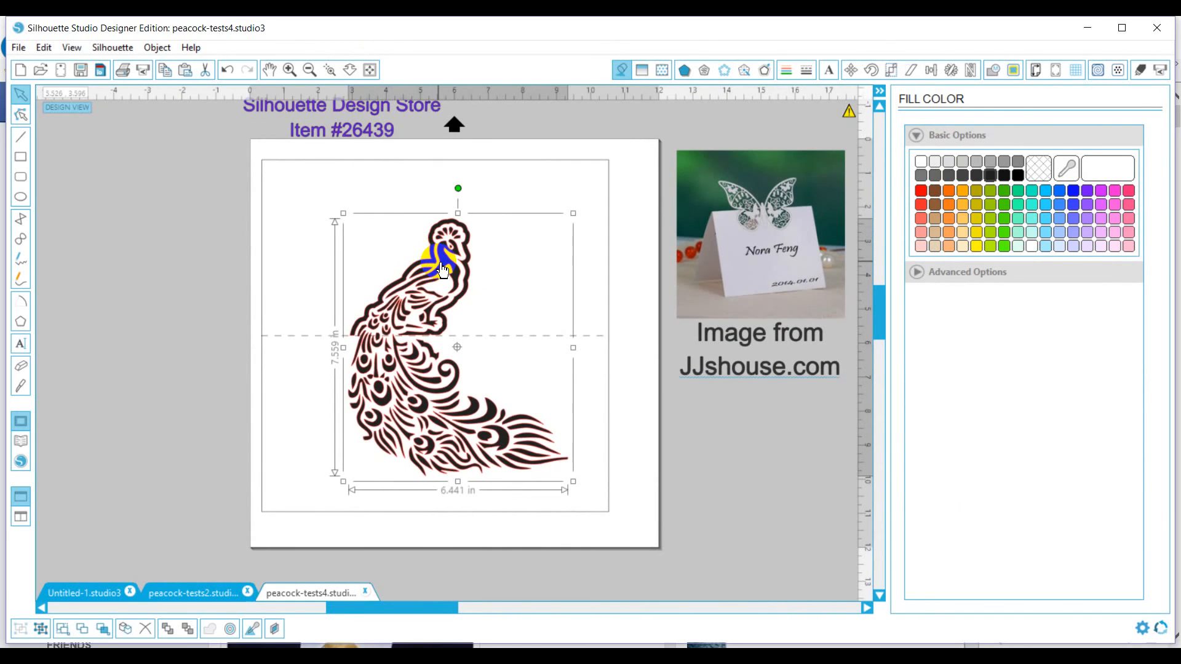
{"action": "key", "text": "Left"}
{"action": "key", "text": "Left"}
{"action": "key", "text": "Left"}
{"action": "key", "text": "Left"}
{"action": "key", "text": "Left"}
{"action": "key", "text": "Left"}
{"action": "key", "text": "Left"}
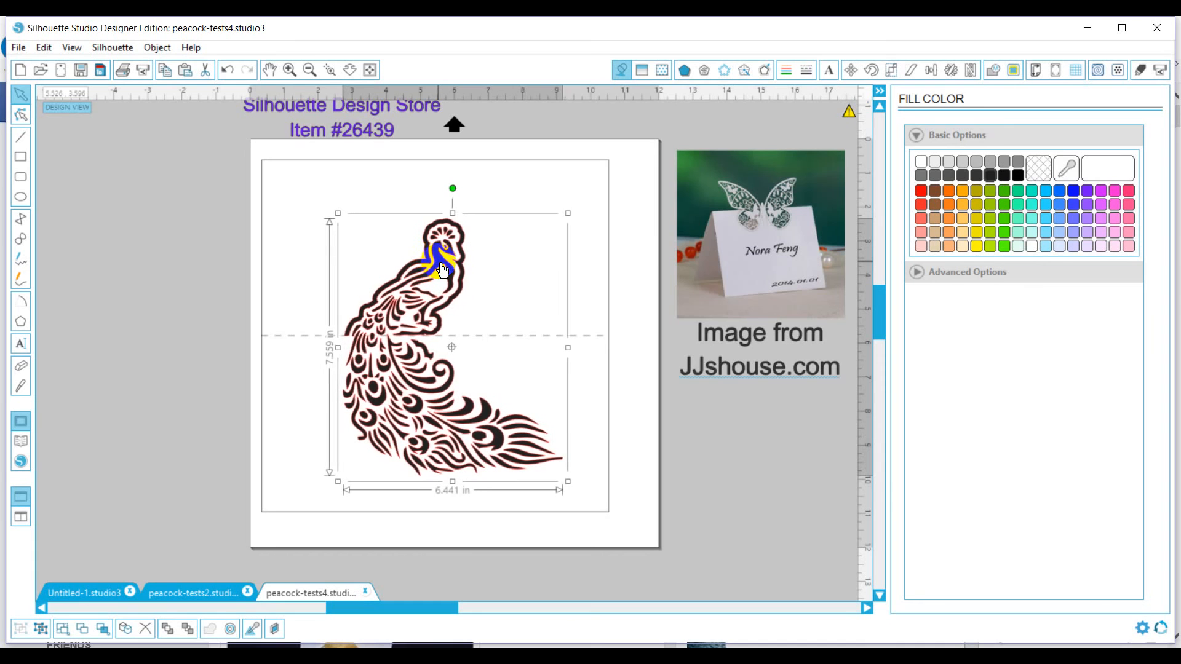
{"action": "key", "text": "Left"}
{"action": "key", "text": "Left"}
{"action": "key", "text": "Left"}
{"action": "key", "text": "Left"}
{"action": "key", "text": "Left"}
{"action": "key", "text": "Left"}
{"action": "key", "text": "Left"}
{"action": "key", "text": "Left"}
{"action": "key", "text": "Left"}
{"action": "key", "text": "Left"}
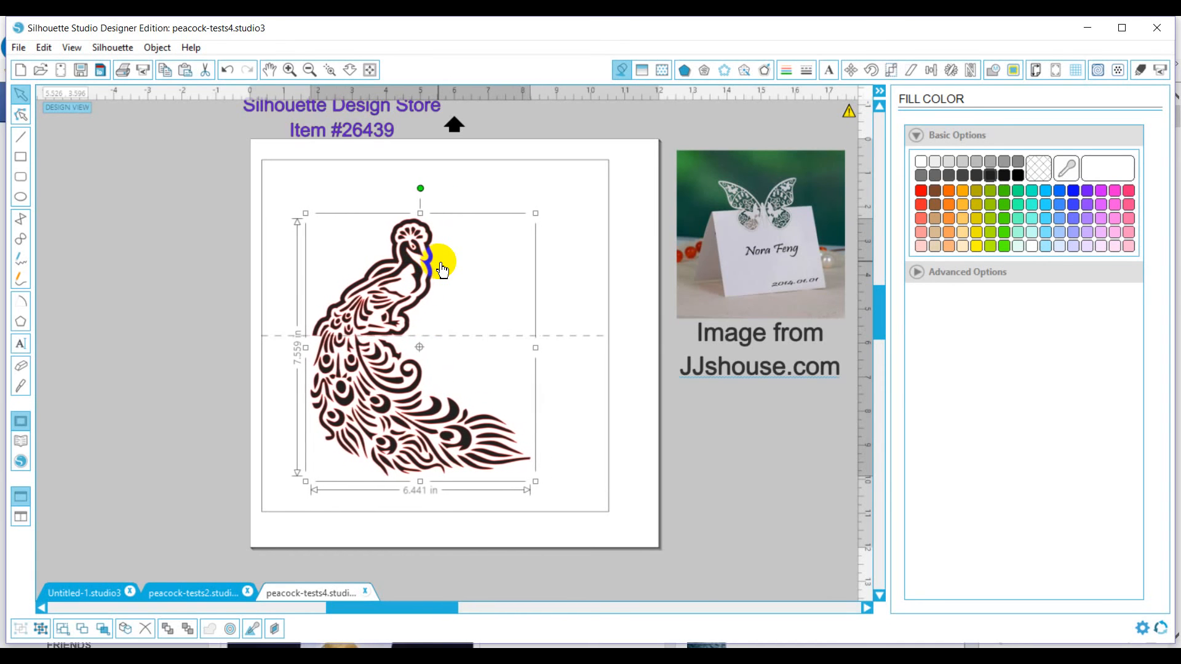
{"action": "key", "text": "Left"}
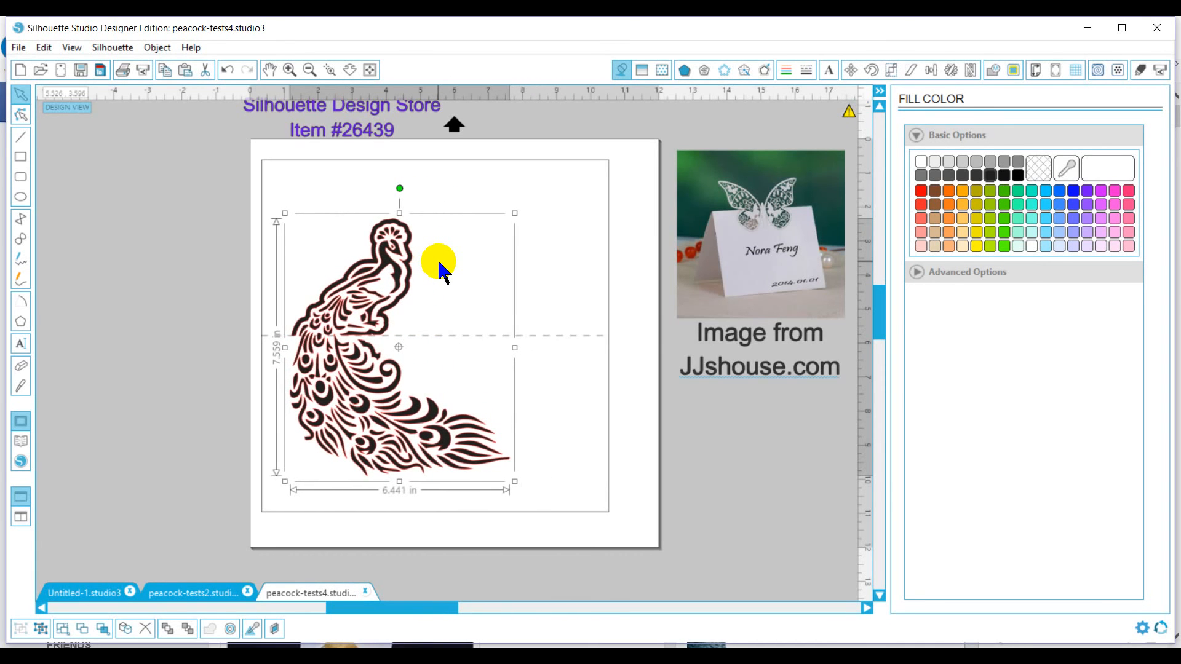
{"action": "key", "text": "Right"}
{"action": "key", "text": "Right"}
{"action": "key", "text": "Right"}
{"action": "key", "text": "Right"}
{"action": "key", "text": "Right"}
{"action": "key", "text": "Right"}
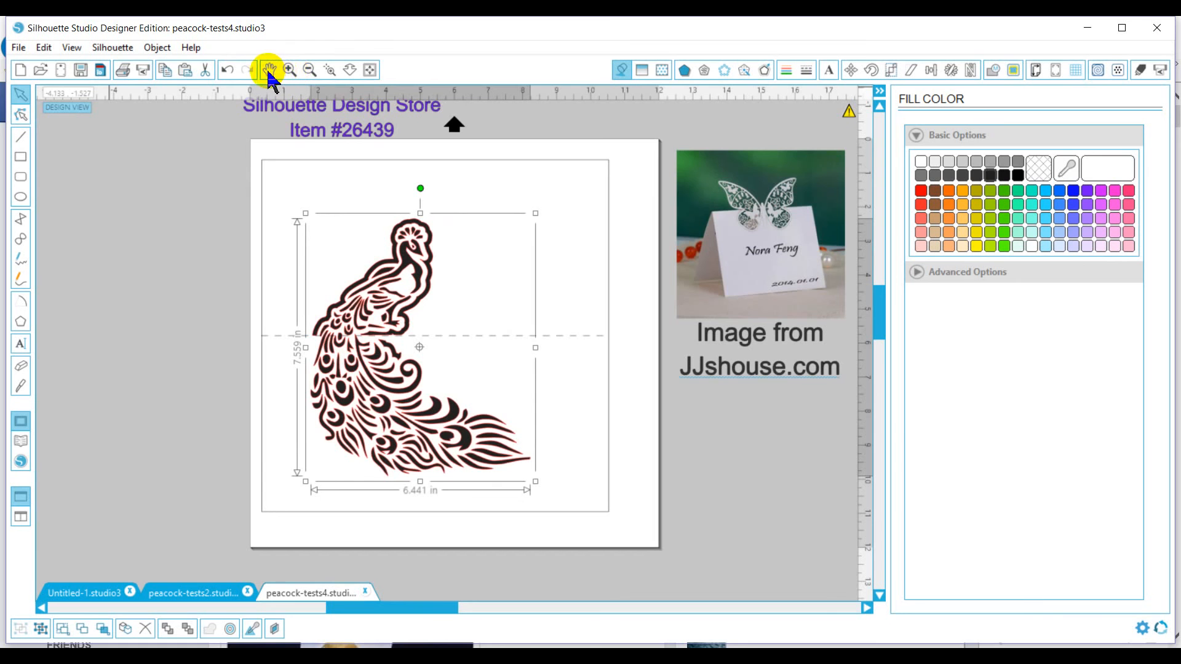
With Auto Apply off, draw straight knife lines about 0.17 in and 0.24 in long across the fold line at the outline frame's two ends.
{"action": "left_click", "coordinate": [332, 72]}
{"action": "left_click_drag", "start_coordinate": [254, 278], "coordinate": [573, 422]}
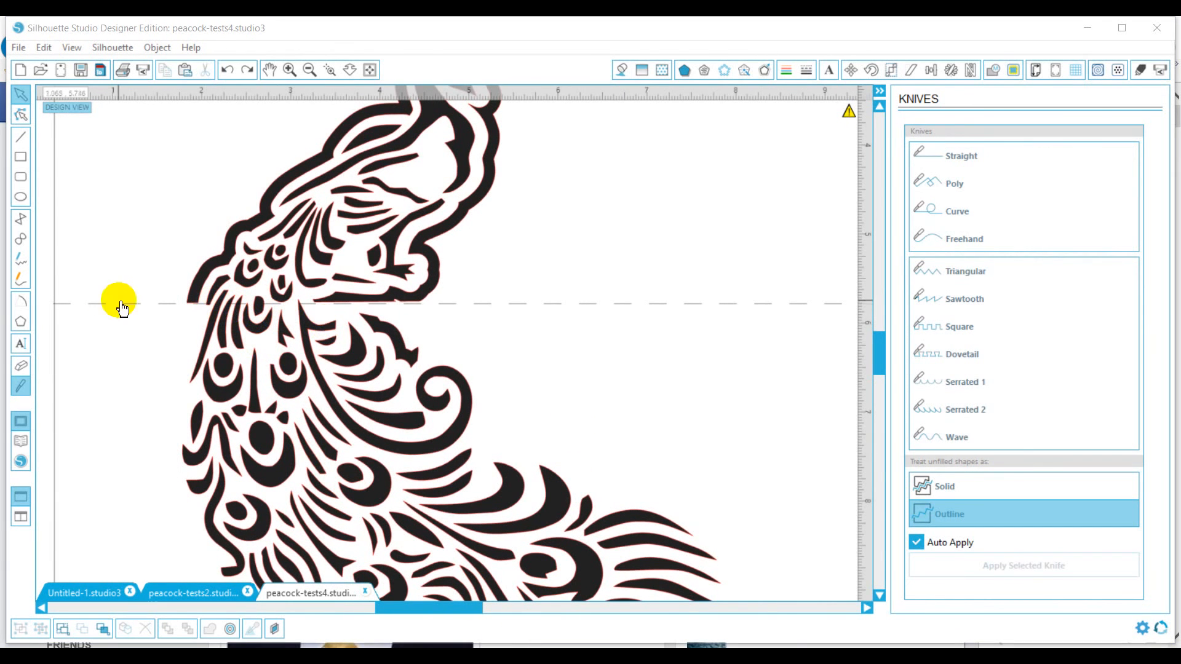
{"action": "left_click", "coordinate": [22, 387]}
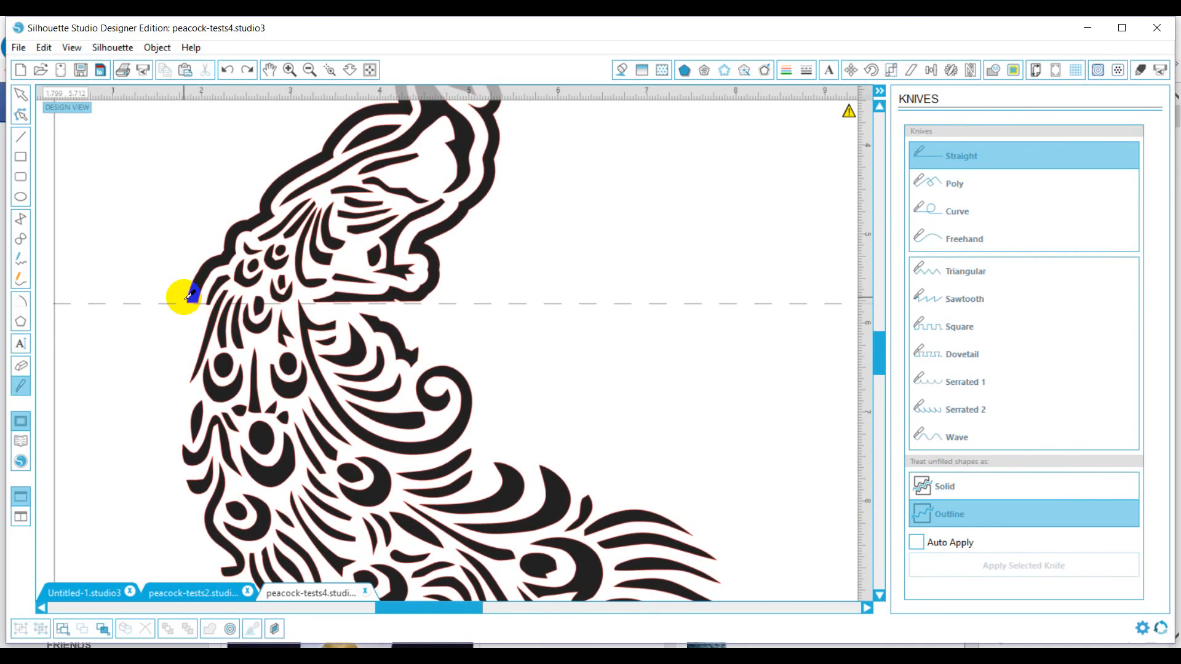
{"action": "left_click_drag", "start_coordinate": [183, 299], "coordinate": [183, 312]}
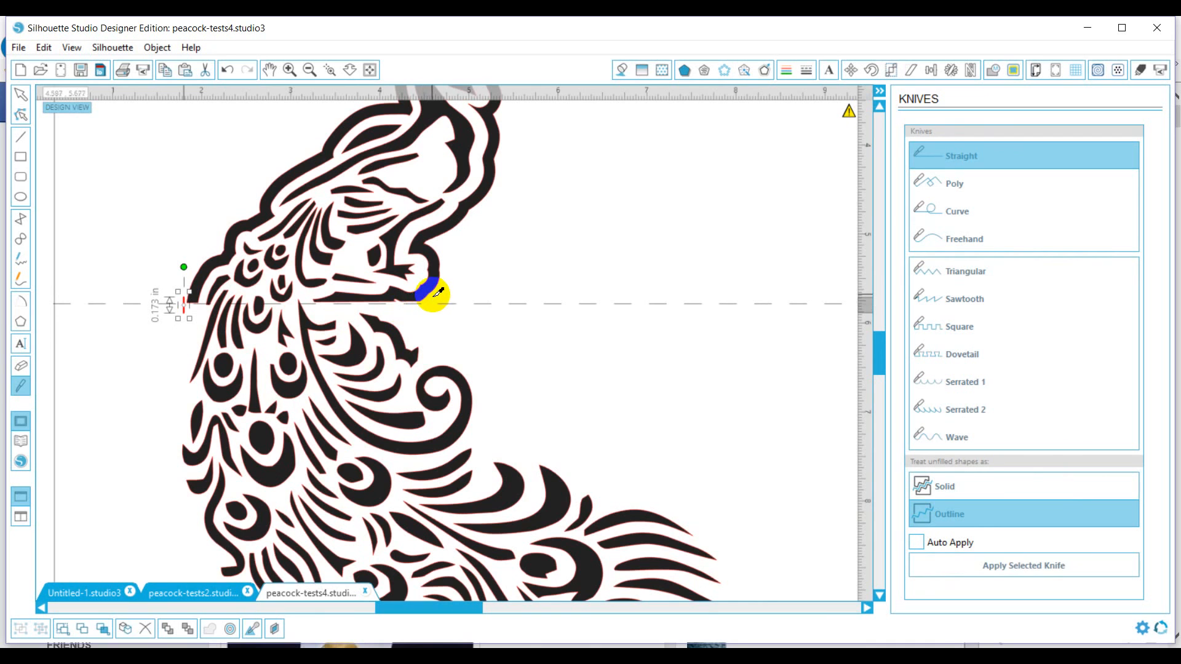
{"action": "left_click_drag", "start_coordinate": [437, 290], "coordinate": [434, 312]}
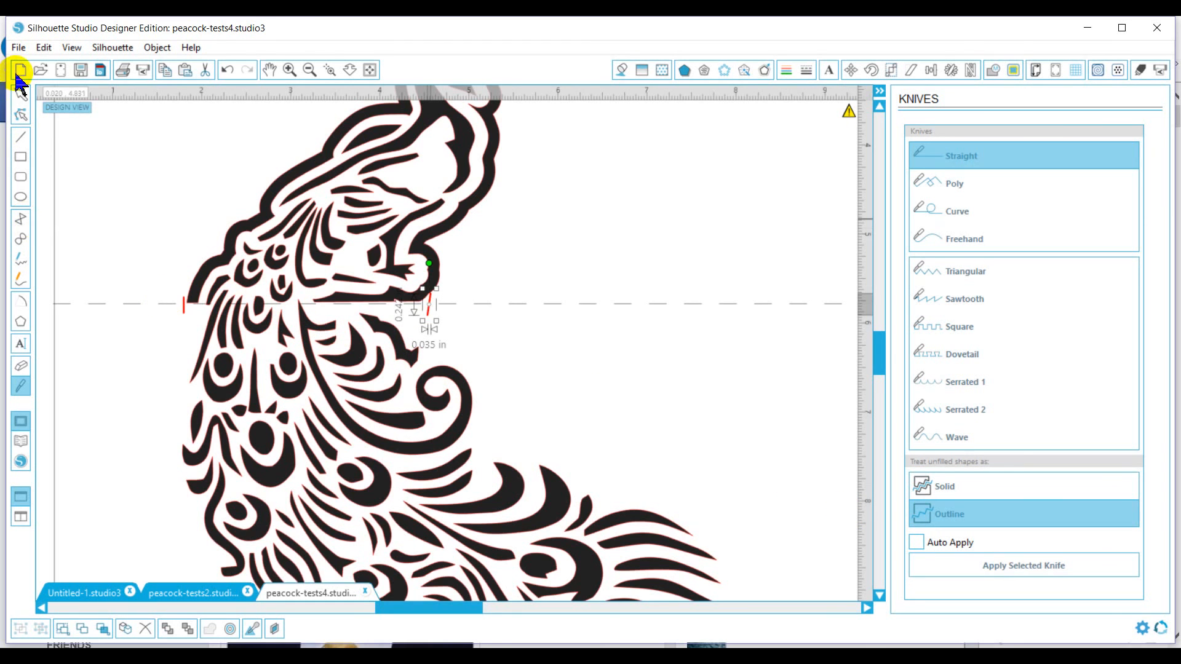
Select both short knife lines and apply them to cut the dashed fold line.
{"action": "left_click", "coordinate": [22, 94]}
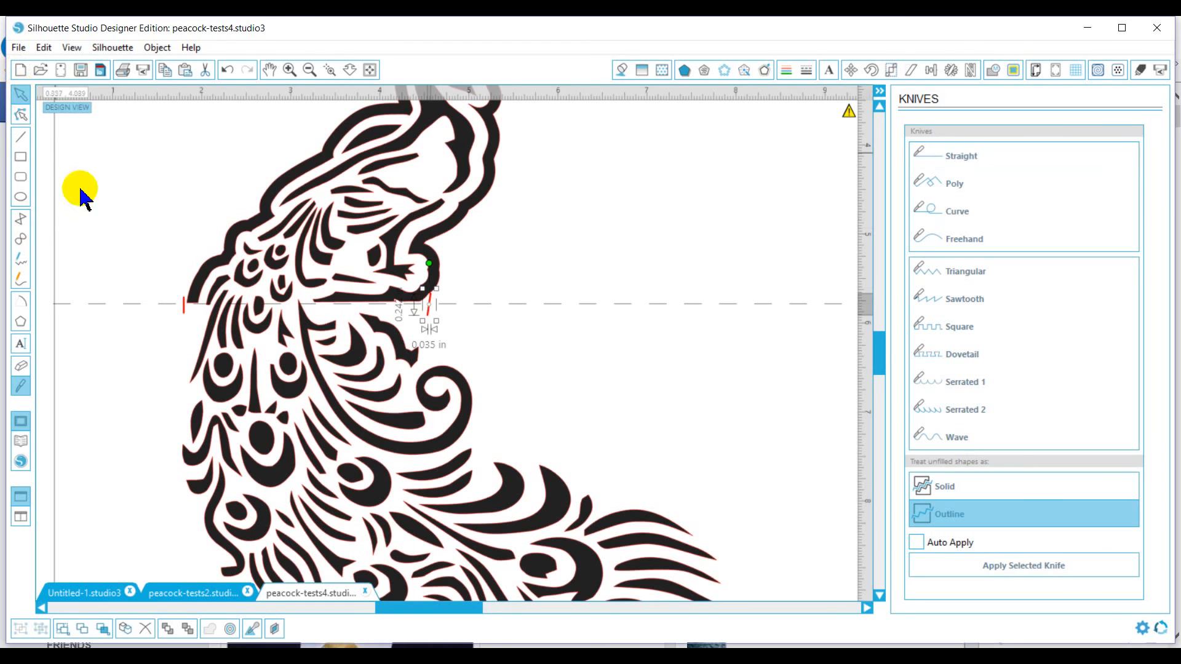
{"action": "left_click", "coordinate": [187, 306]}
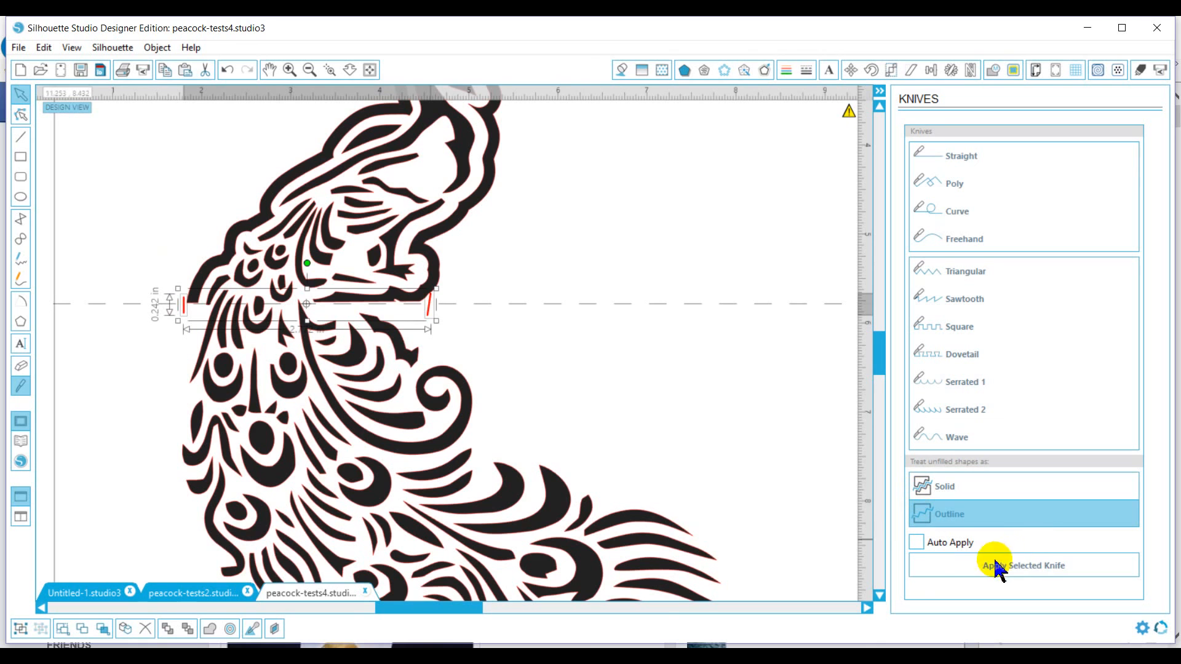
{"action": "left_click", "coordinate": [957, 572]}
{"action": "left_click", "coordinate": [960, 572]}
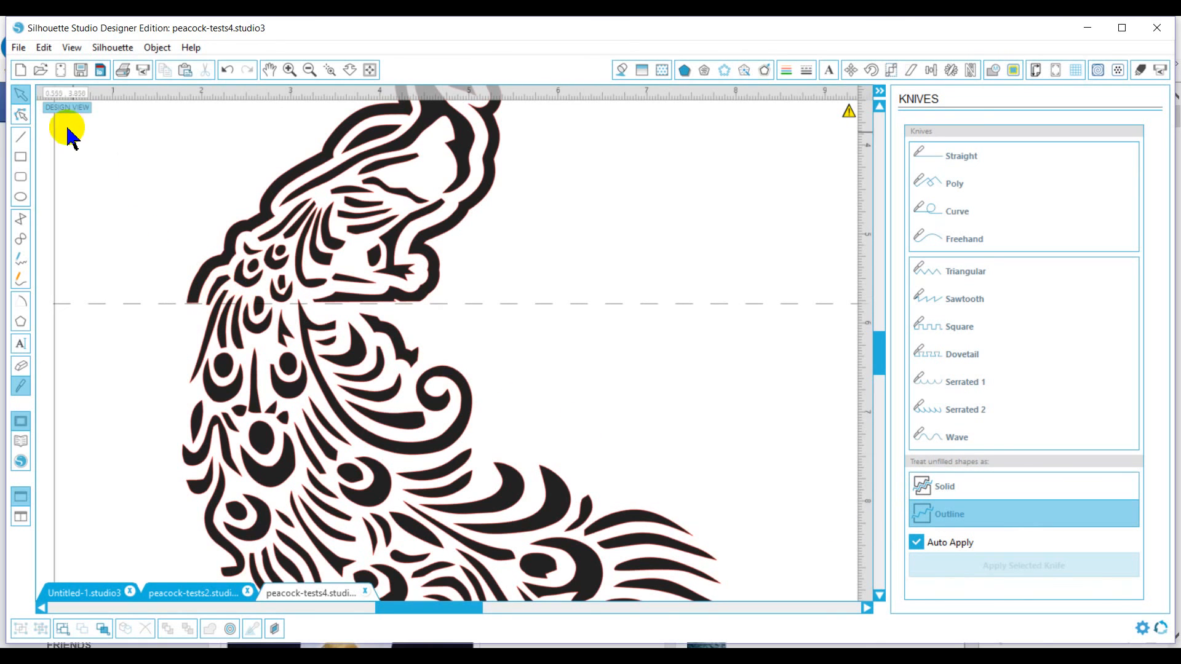
Ungroup the card and delete the fold line segment that runs through the peacock between the two cuts.
{"action": "right_click", "coordinate": [87, 305]}
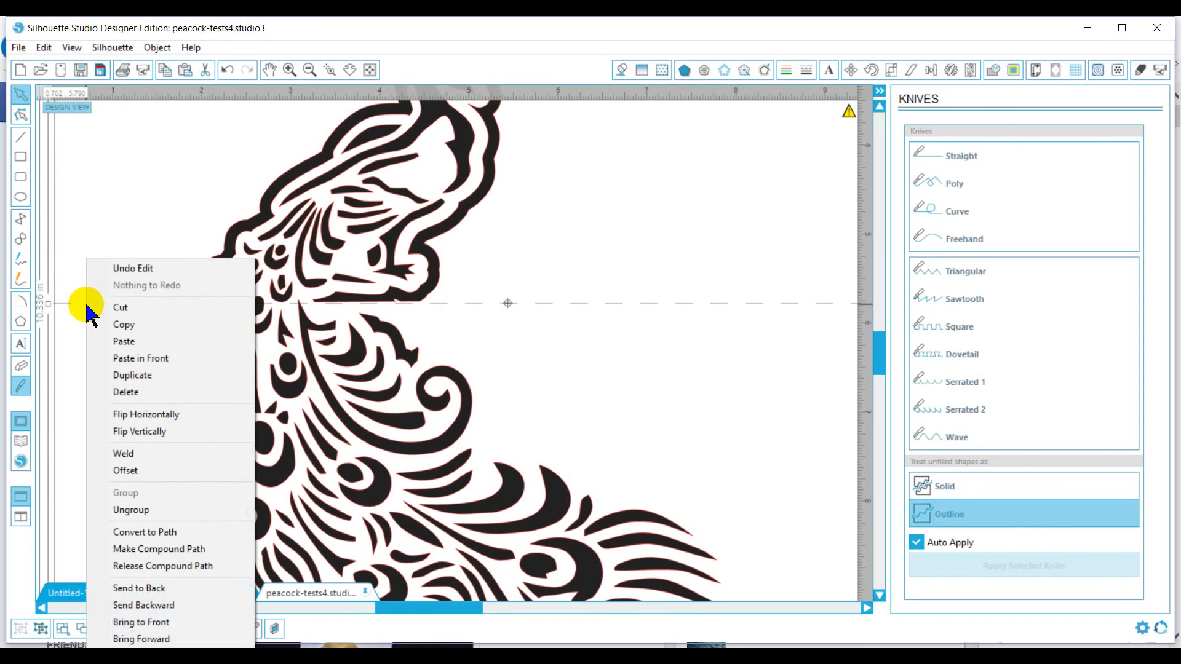
{"action": "left_click", "coordinate": [123, 510]}
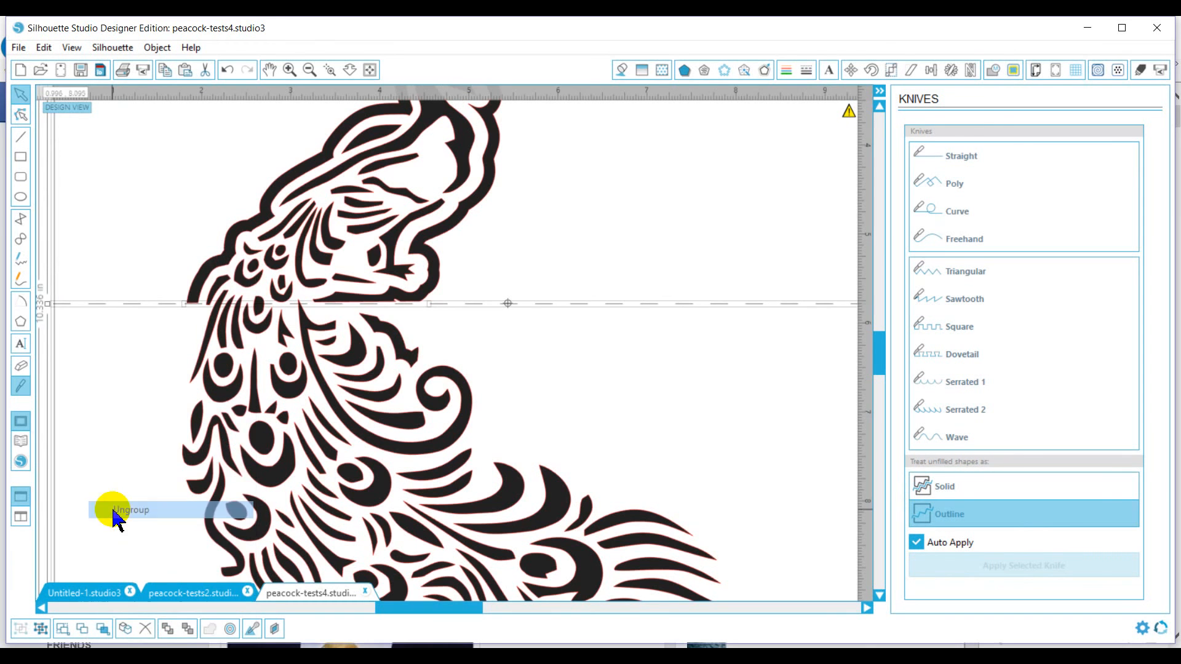
{"action": "left_click", "coordinate": [234, 312]}
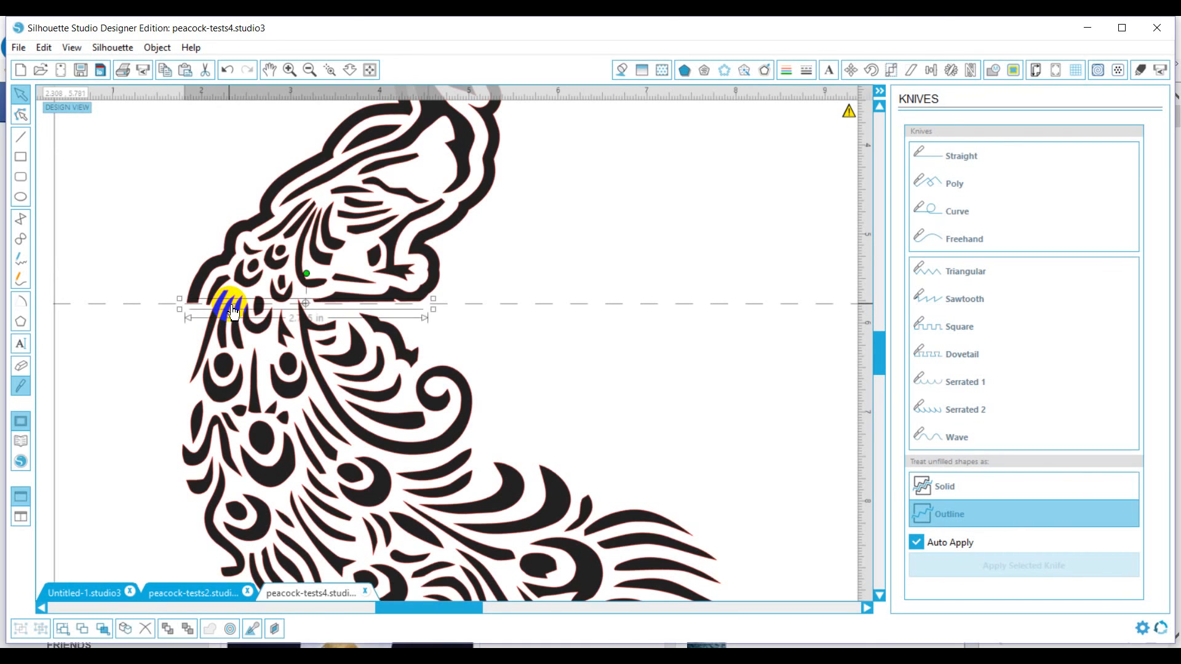
{"action": "left_click_drag", "start_coordinate": [234, 311], "coordinate": [89, 382]}
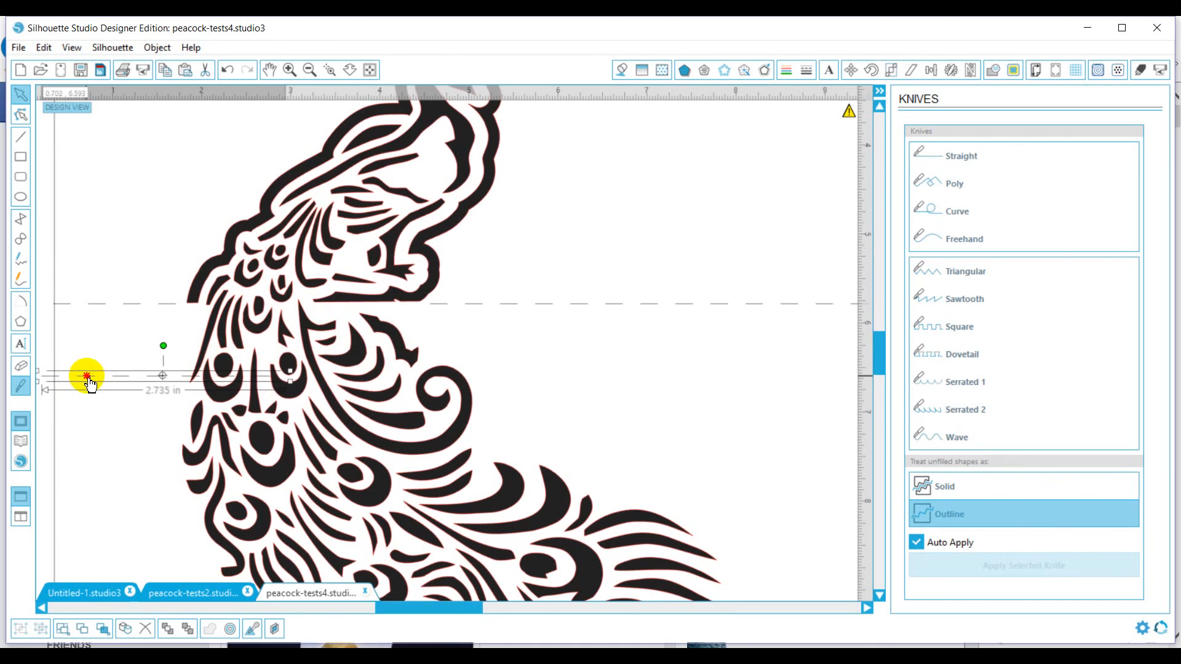
{"action": "key", "text": "Delete"}
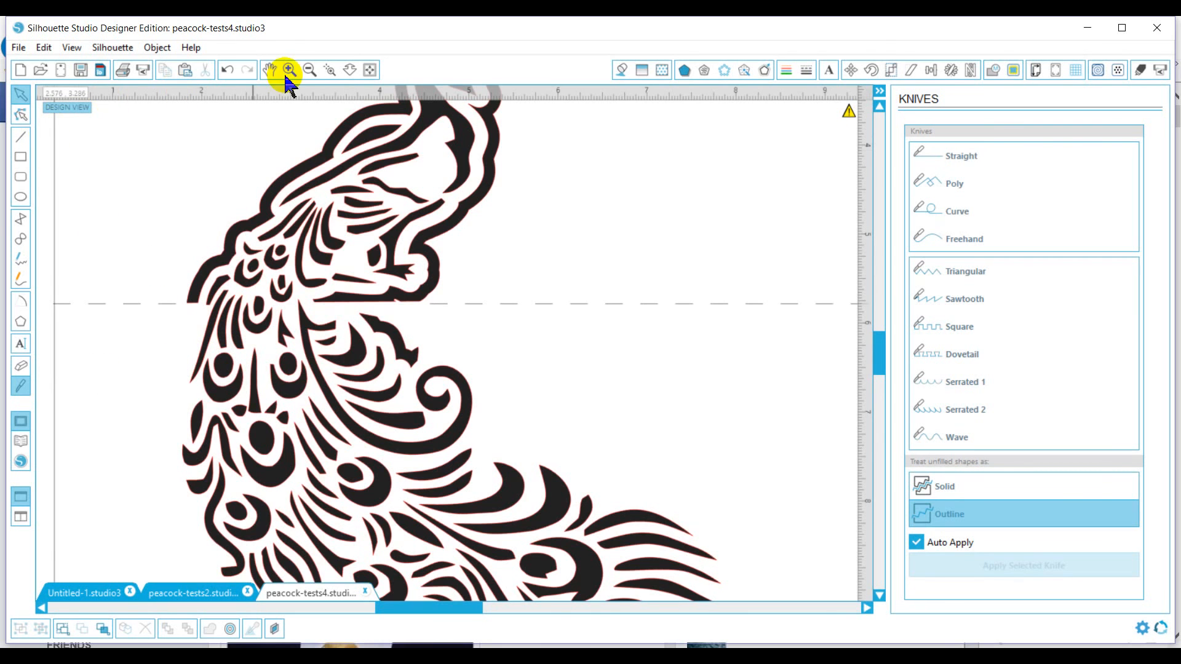
{"action": "left_click", "coordinate": [370, 70]}
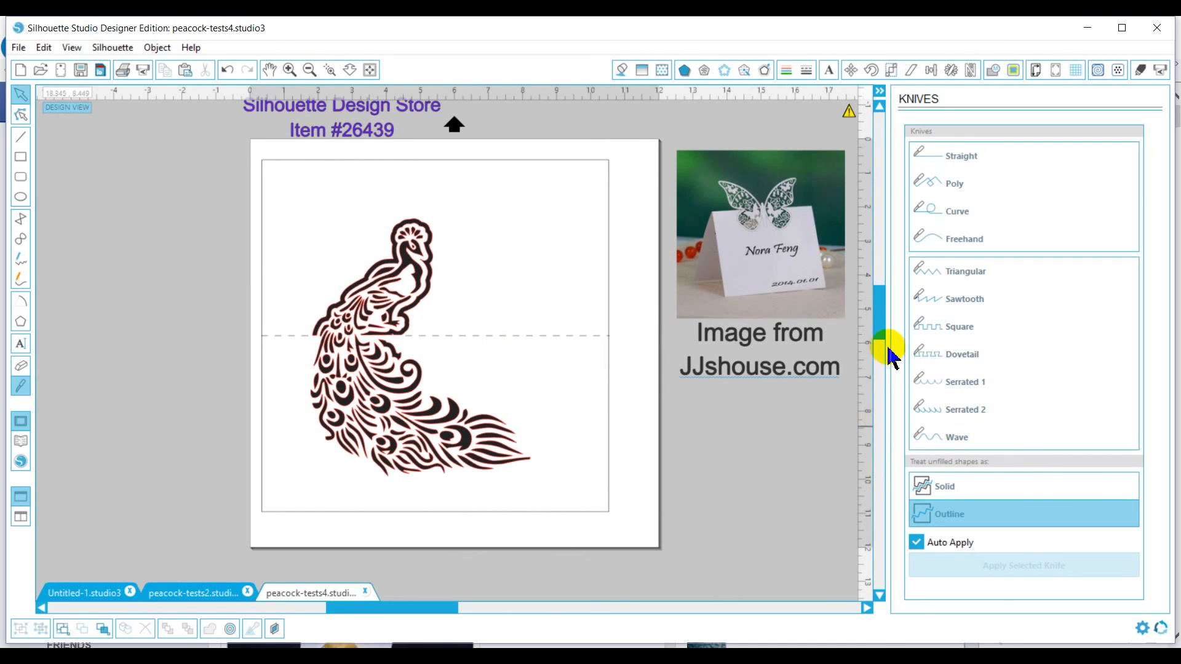
{"action": "scroll", "coordinate": [884, 342], "scroll_direction": "up", "scroll_amount": 2}
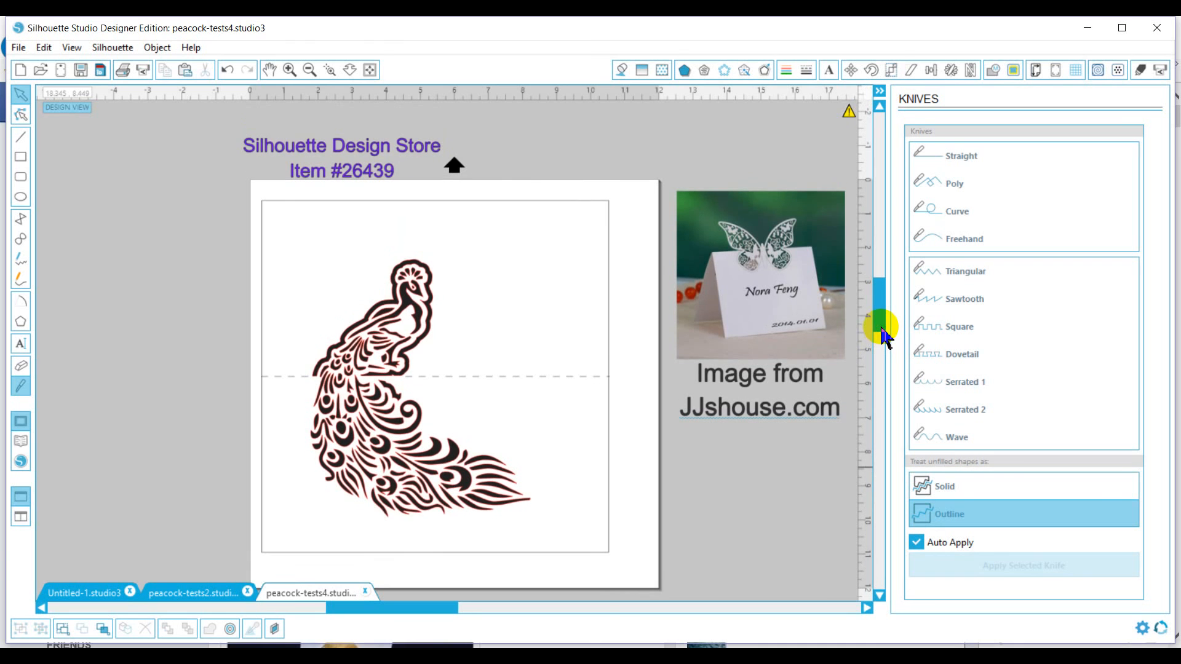